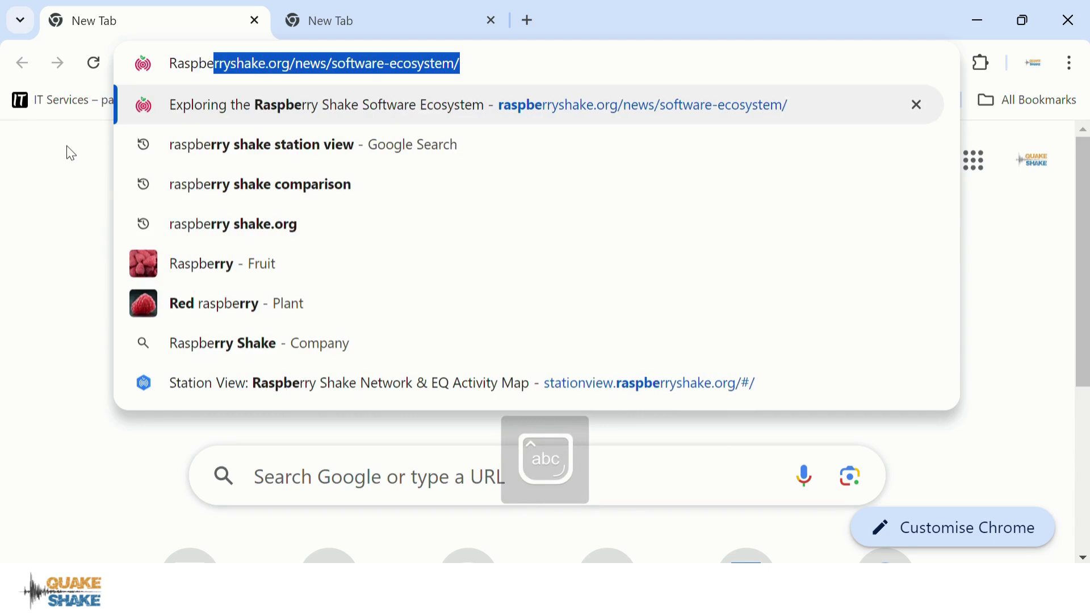
# - Search the web for "Raspberry Shake Station View" and open the Station View network and EQ activity map
pyautogui.write('ha')
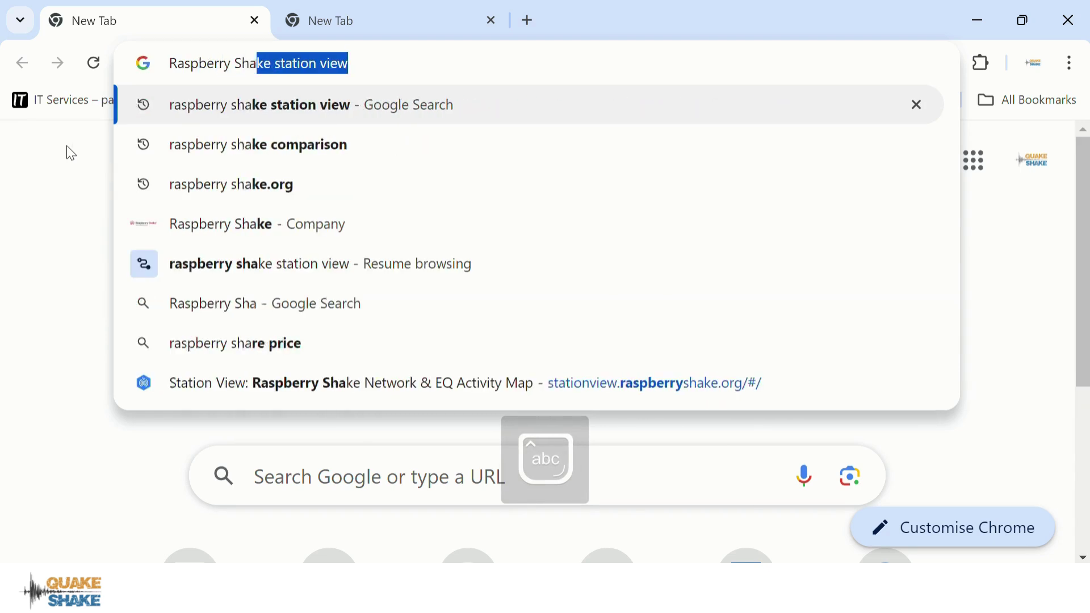
pyautogui.write('ke Stat')
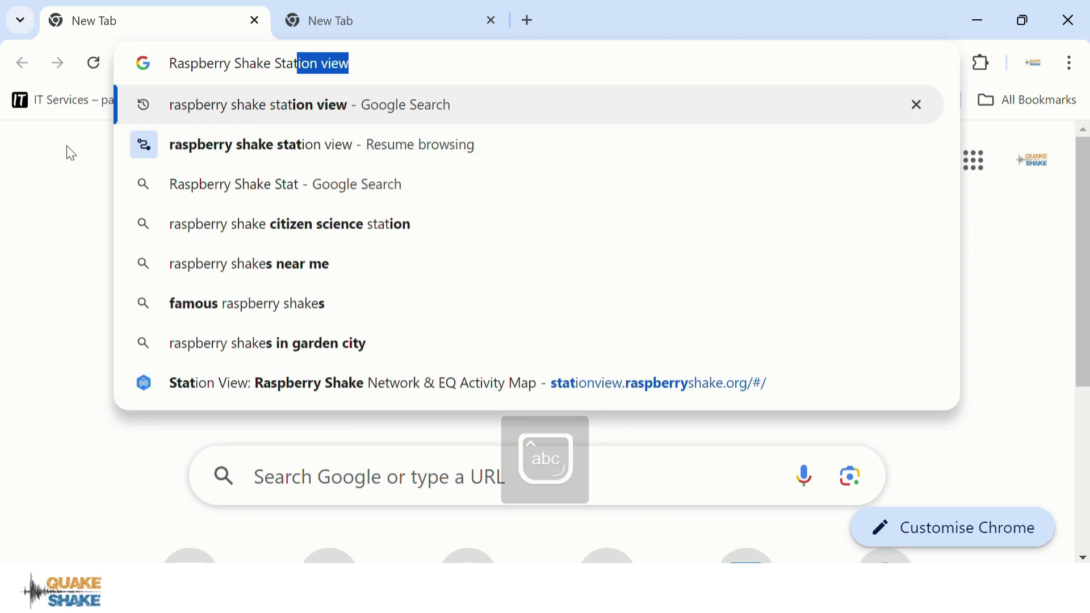
pyautogui.write('ion View')
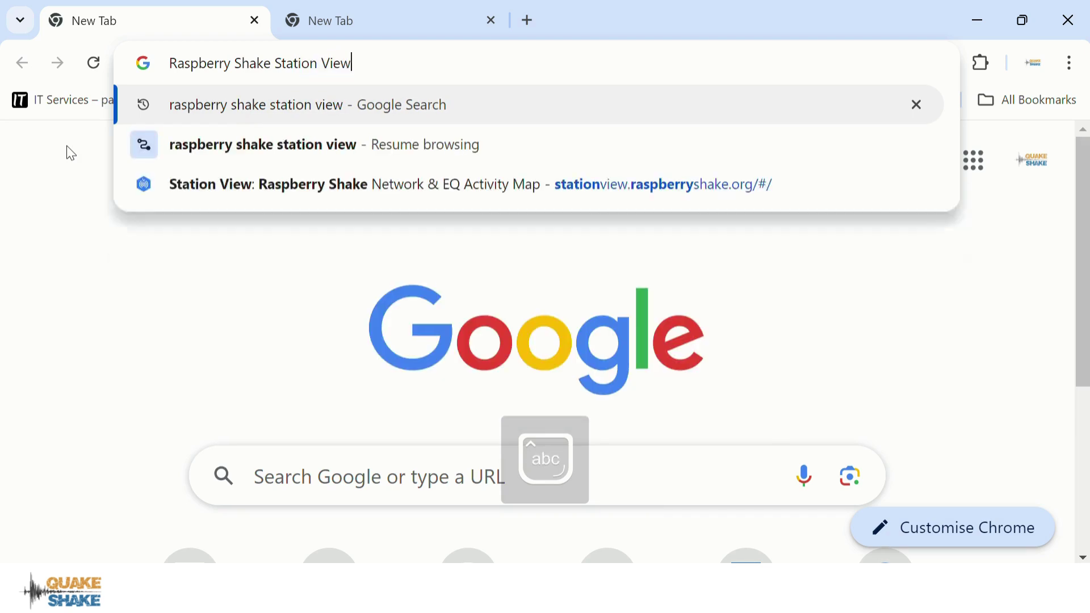
pyautogui.press('Return')
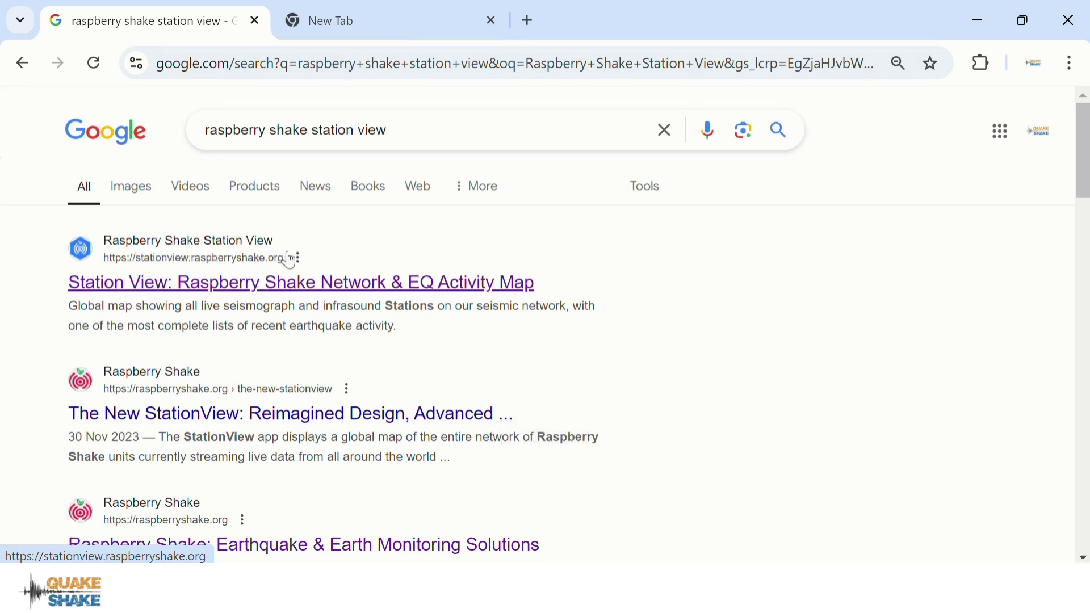
pyautogui.click(165, 285)
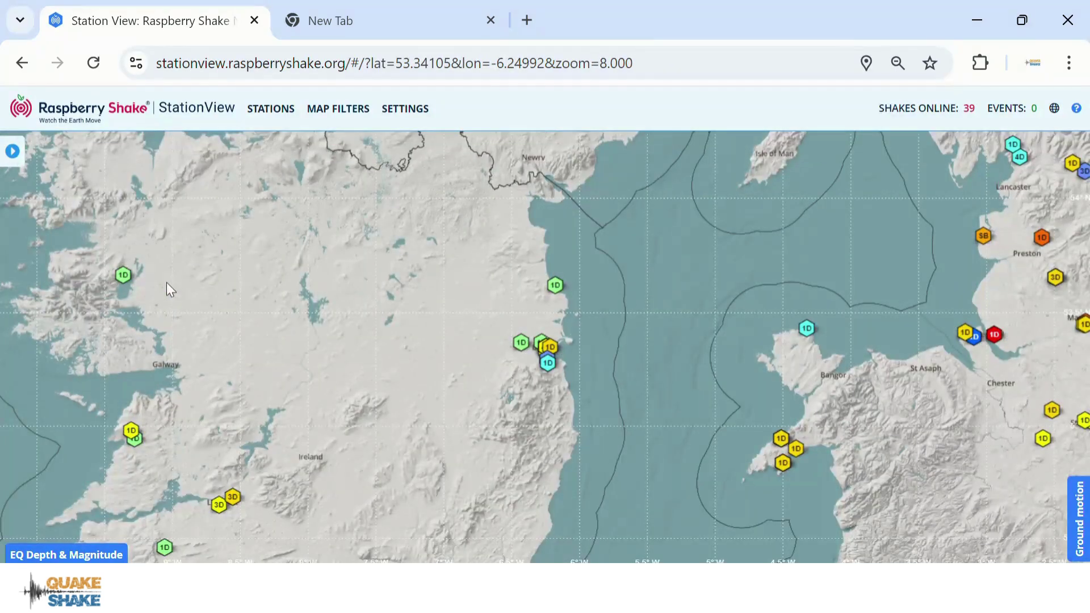
# - Load the Shake's local configuration page, rs.local, in the other tab and look for its link to the Station/EQ View
pyautogui.click(365, 9)
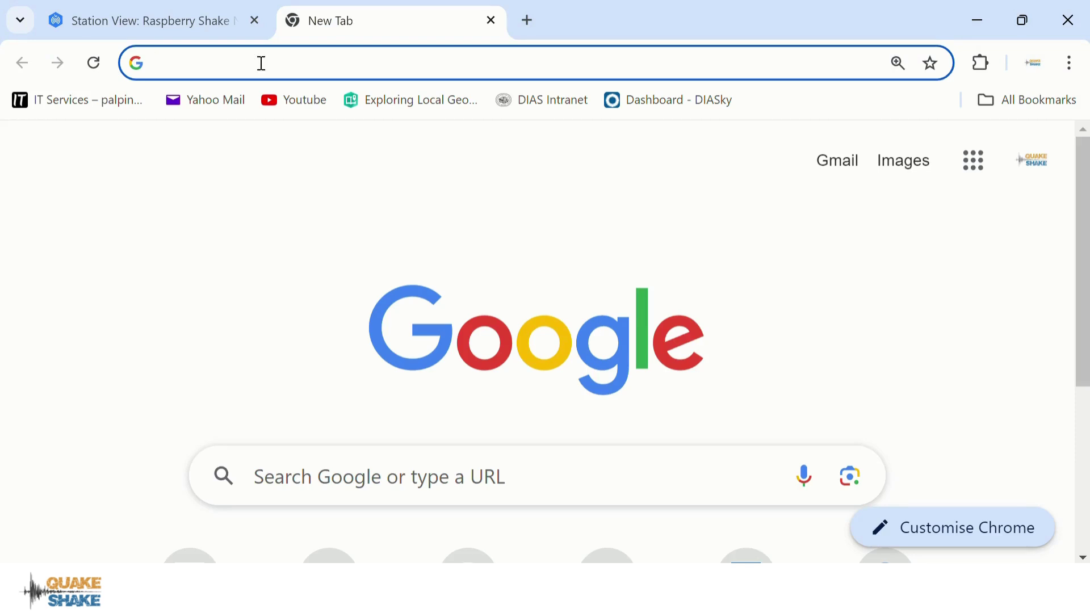
pyautogui.write('rs')
pyautogui.press('Return')
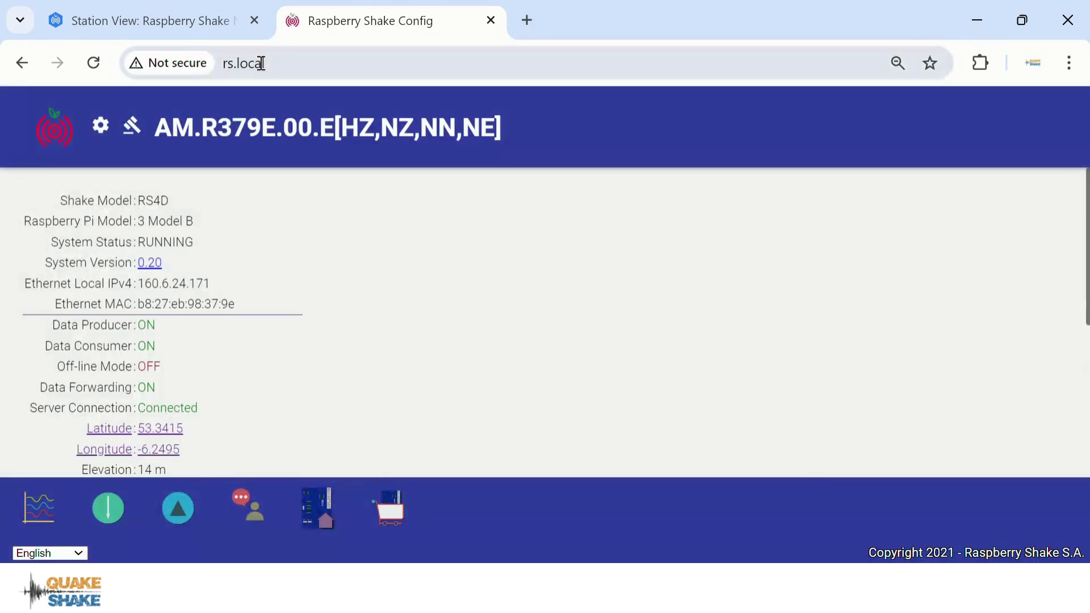
pyautogui.scroll(-5, 198, 210)
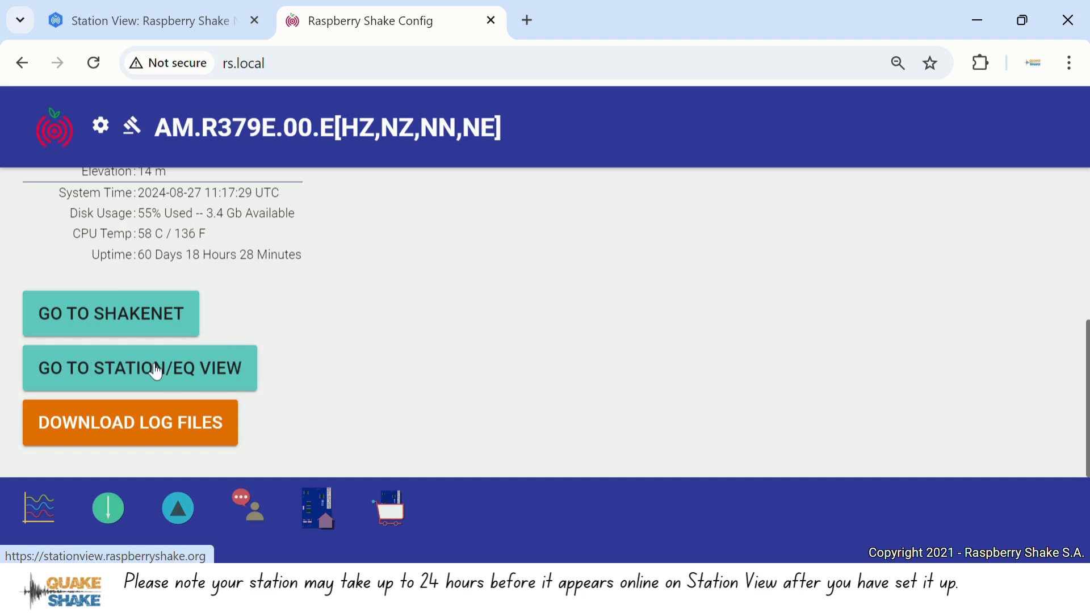
# - Return to the StationView map and examine the station network from Ireland outward to the whole world
pyautogui.click(170, 17)
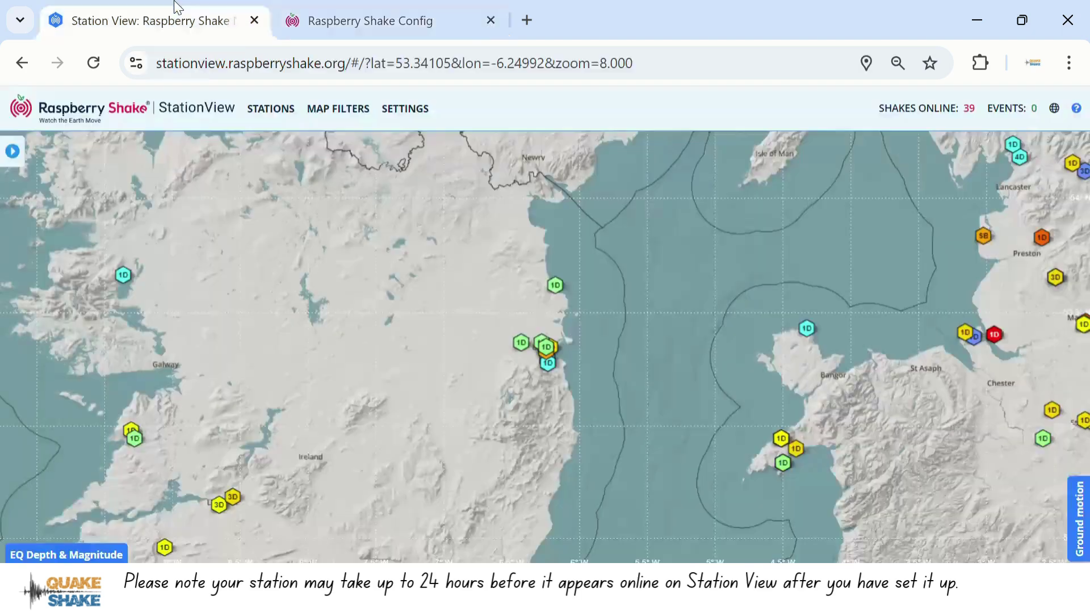
pyautogui.scroll(-4, 424, 325)
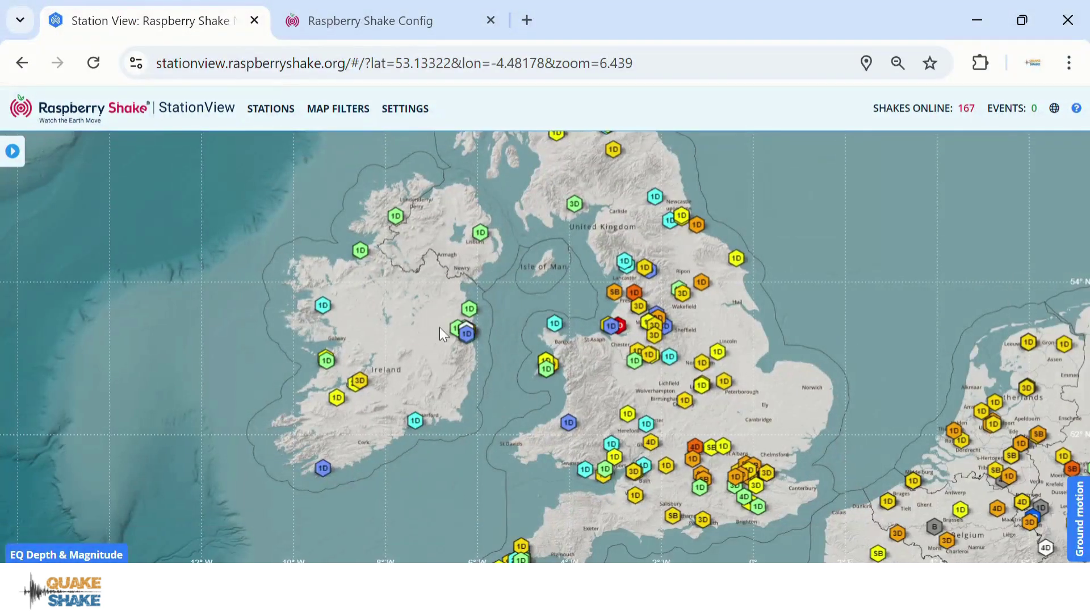
pyautogui.moveTo(439, 327); pyautogui.dragTo(454, 331)
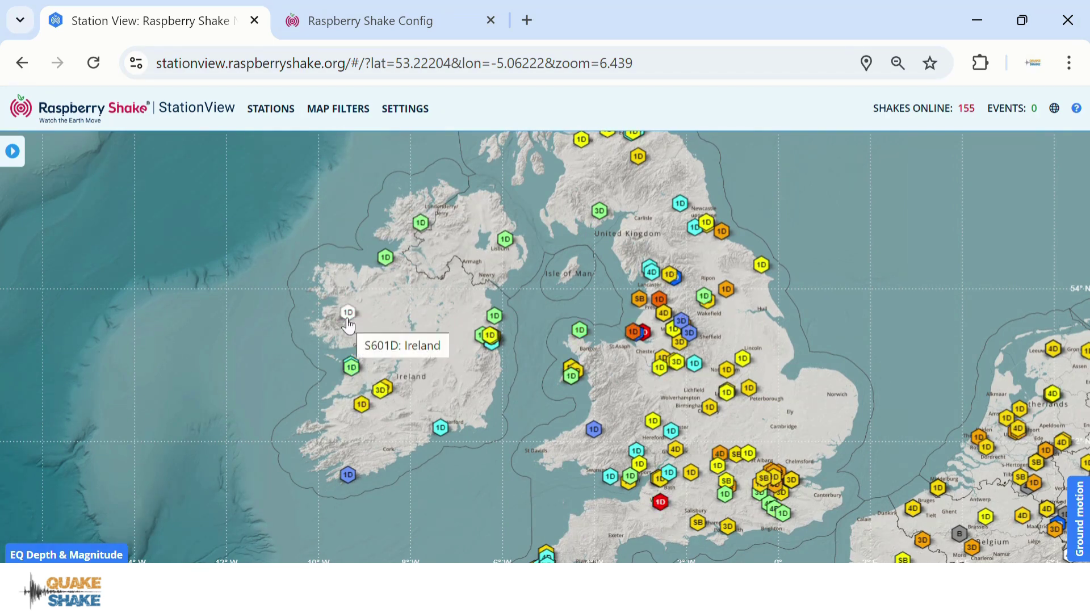
pyautogui.scroll(-2, 397, 300)
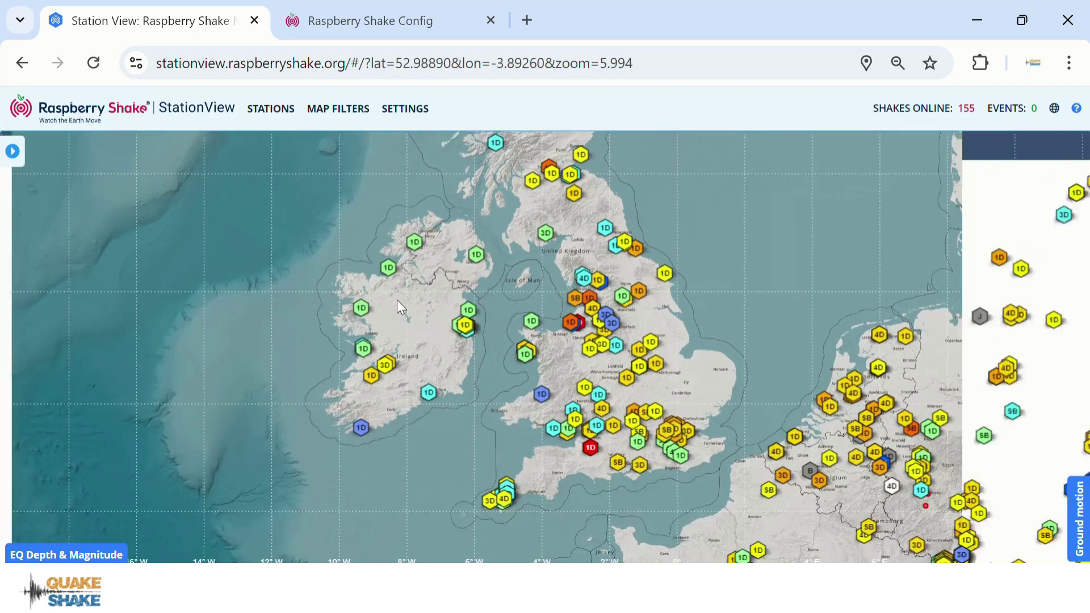
pyautogui.scroll(-5, 397, 299)
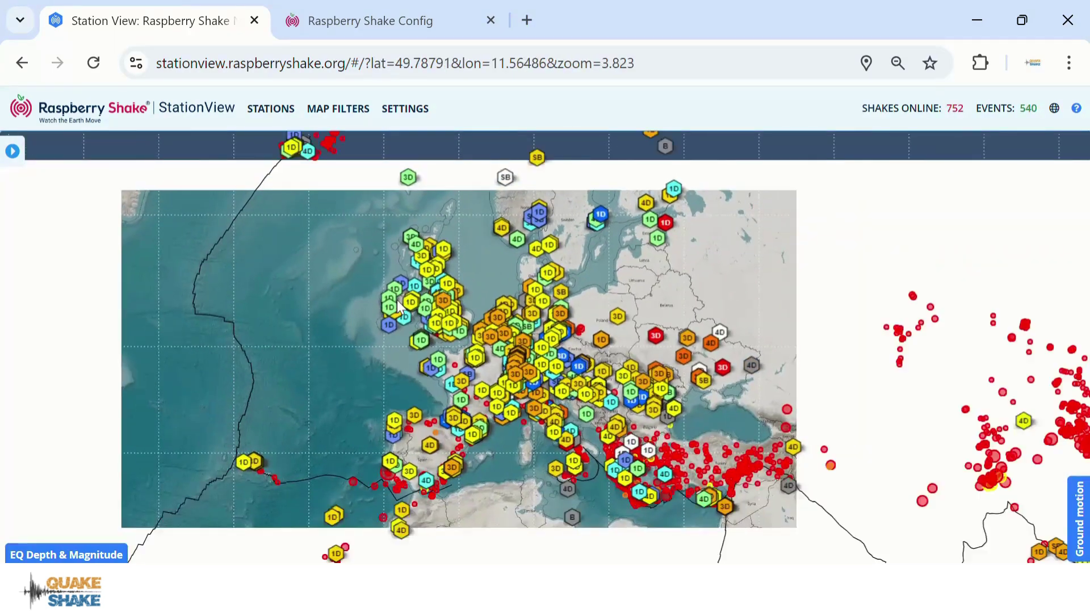
pyautogui.scroll(-4, 397, 300)
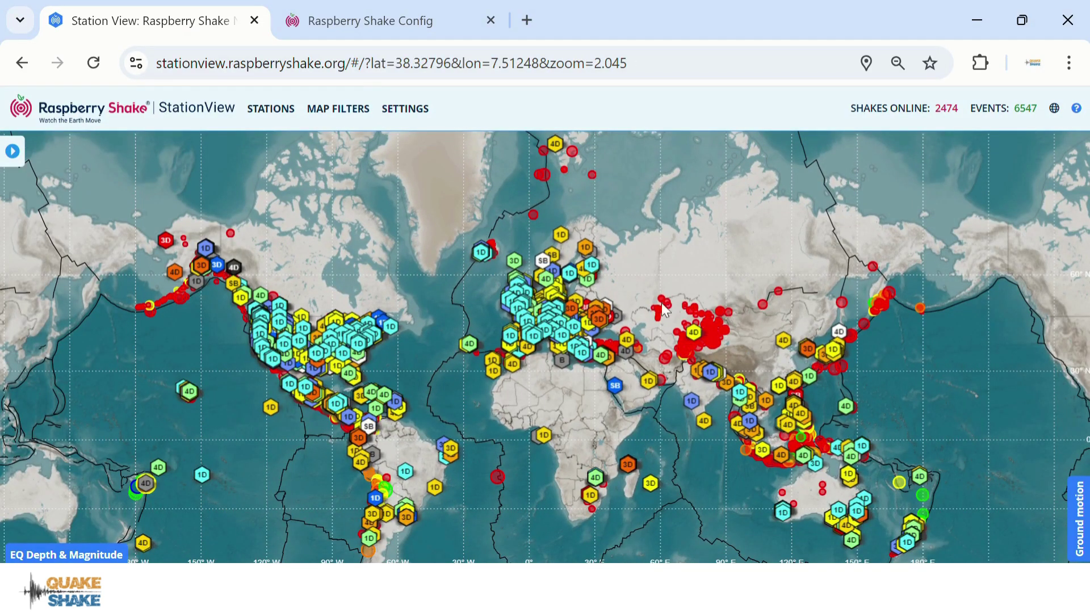
pyautogui.scroll(-1, 449, 267)
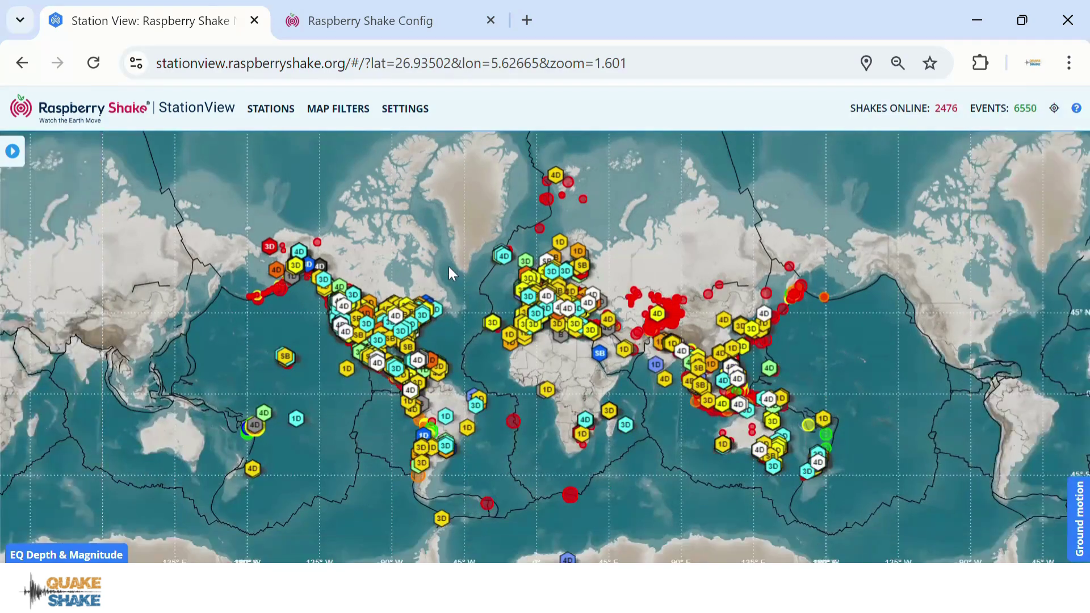
pyautogui.scroll(-1, 448, 267)
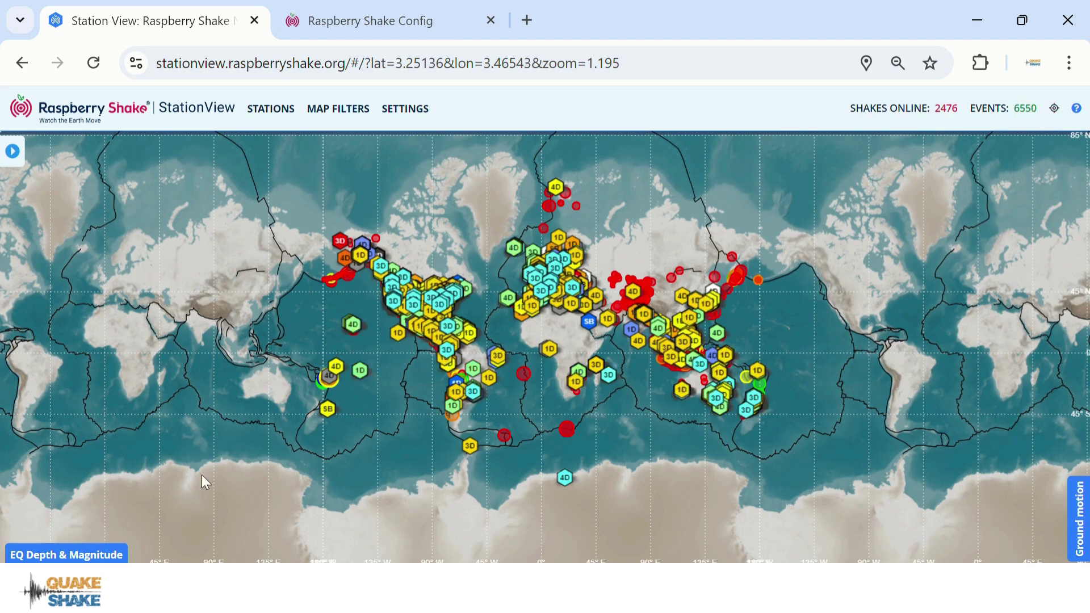
# - Expand the EQ Depth & Magnitude legend and the Ground motion legend on the map
pyautogui.click(52, 556)
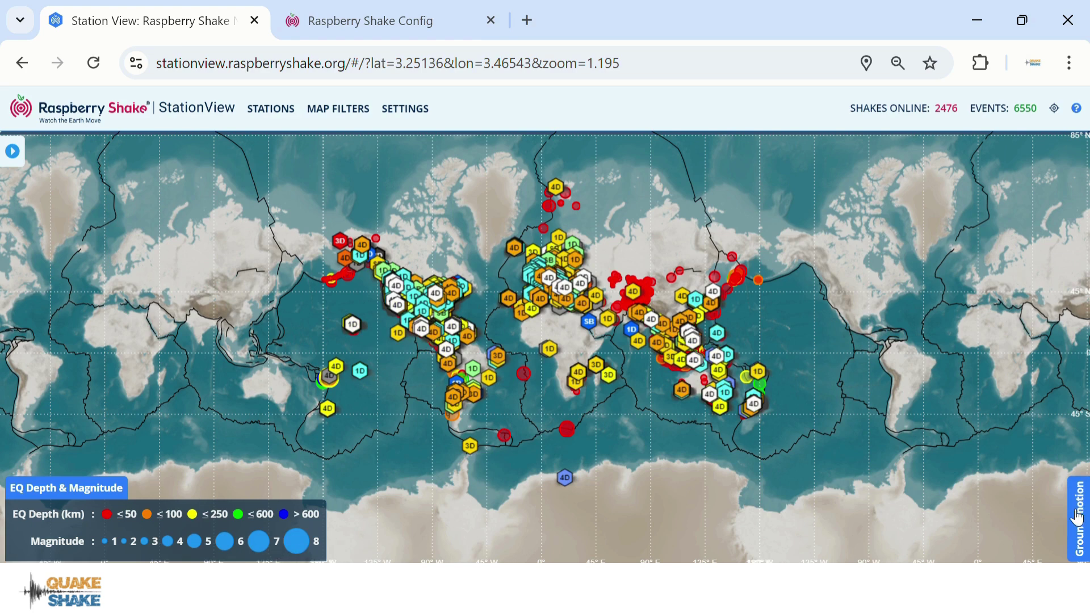
pyautogui.click(1078, 527)
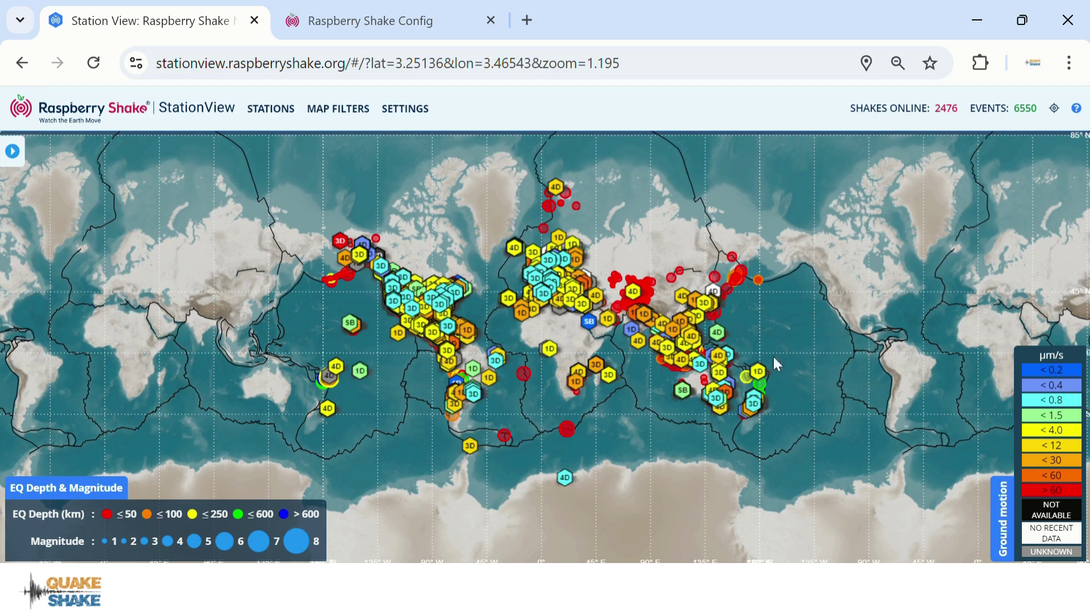
# - Turn off the Stations, Events, Dynamic Event Filter, Legends, Lat/Lon Grid and Tectonic Plates display settings
pyautogui.click(405, 111)
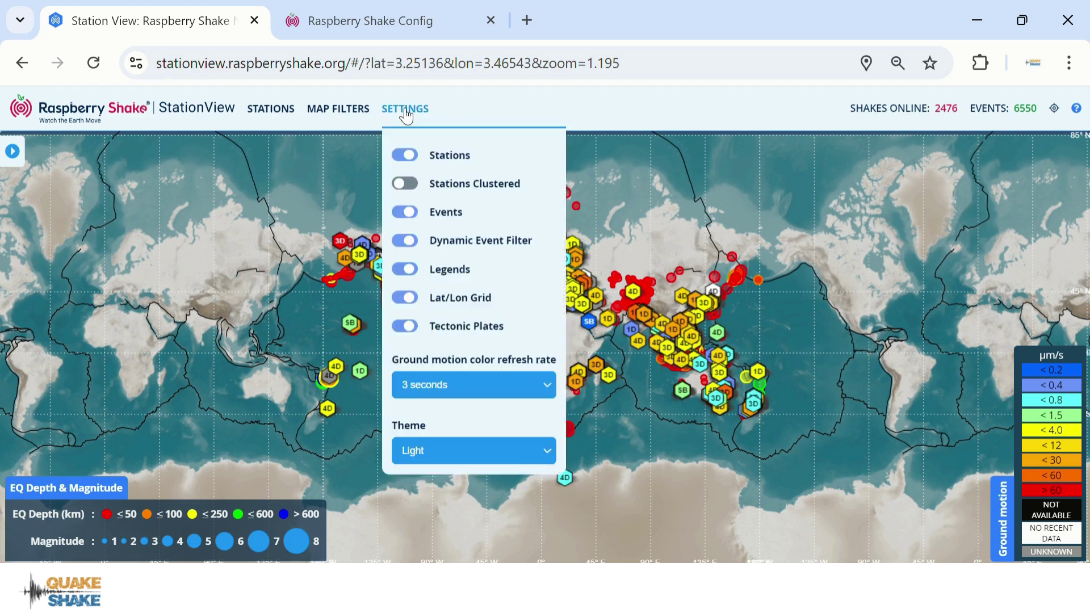
pyautogui.click(409, 164)
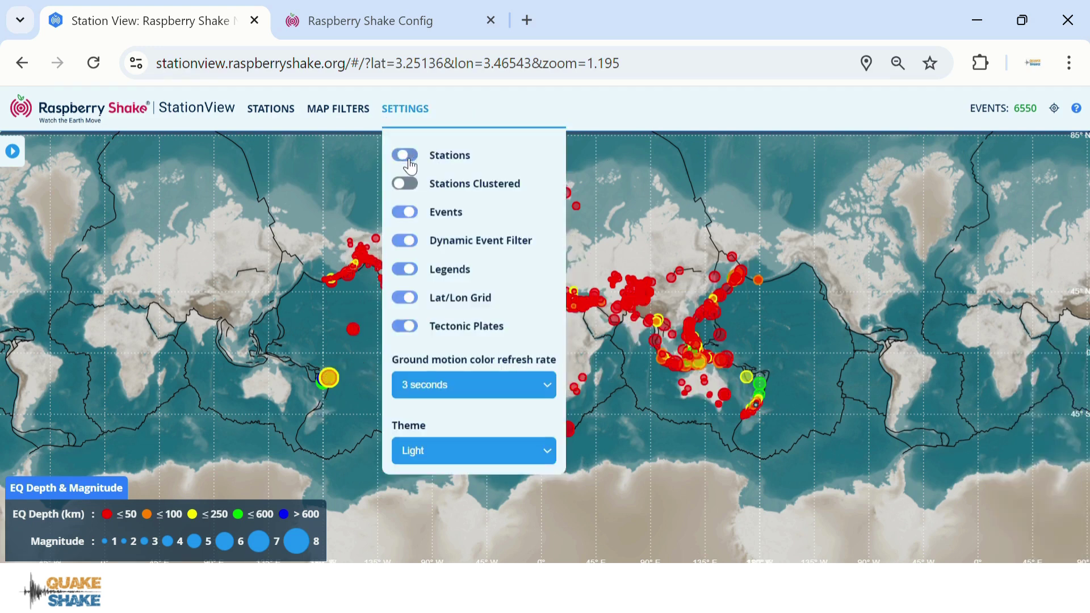
pyautogui.click(411, 216)
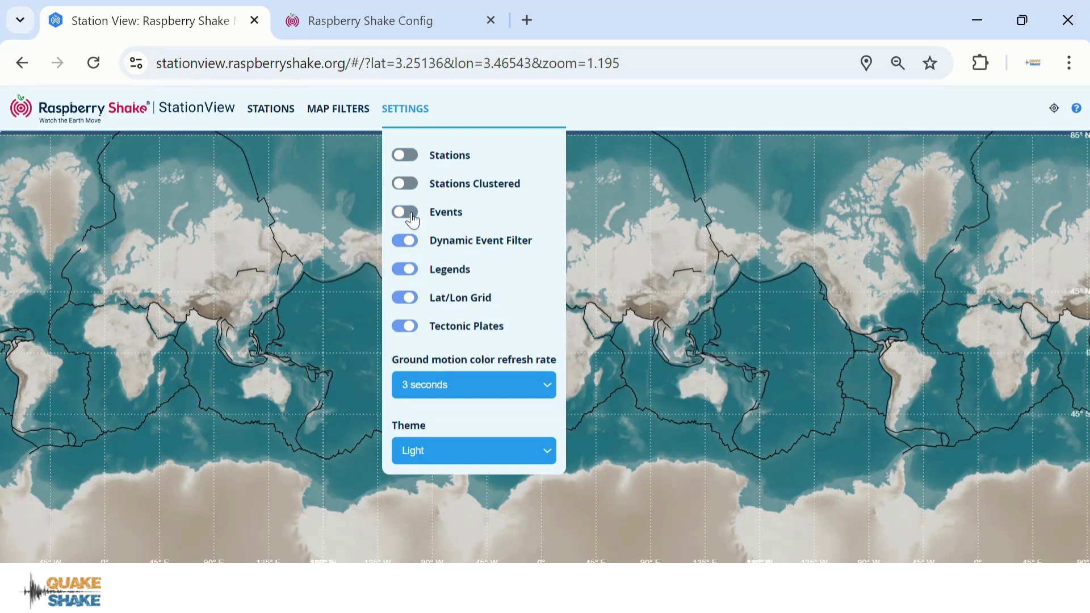
pyautogui.click(411, 246)
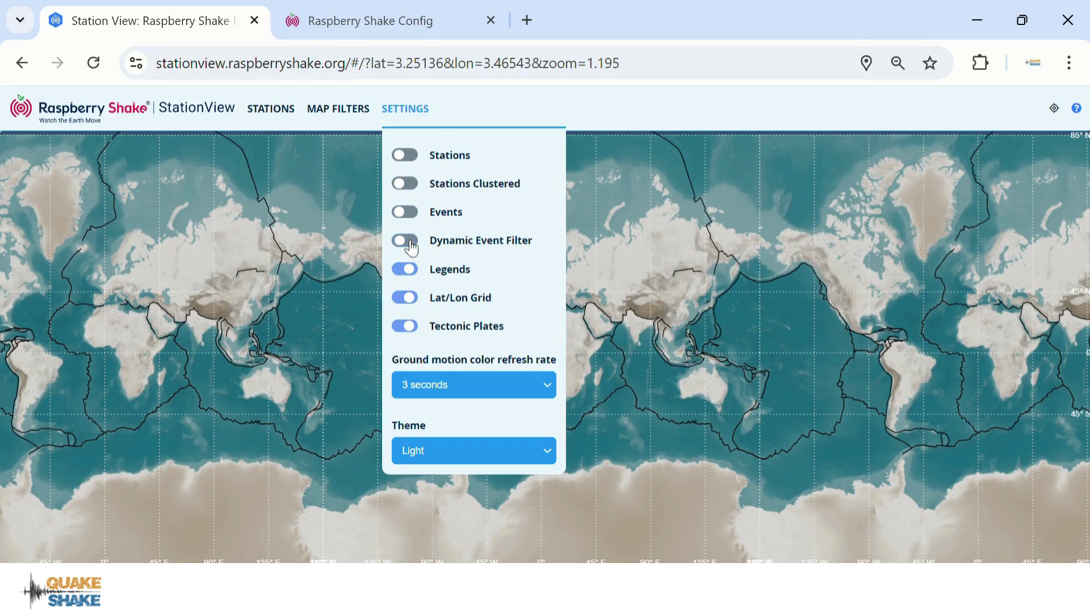
pyautogui.click(404, 272)
pyautogui.click(410, 302)
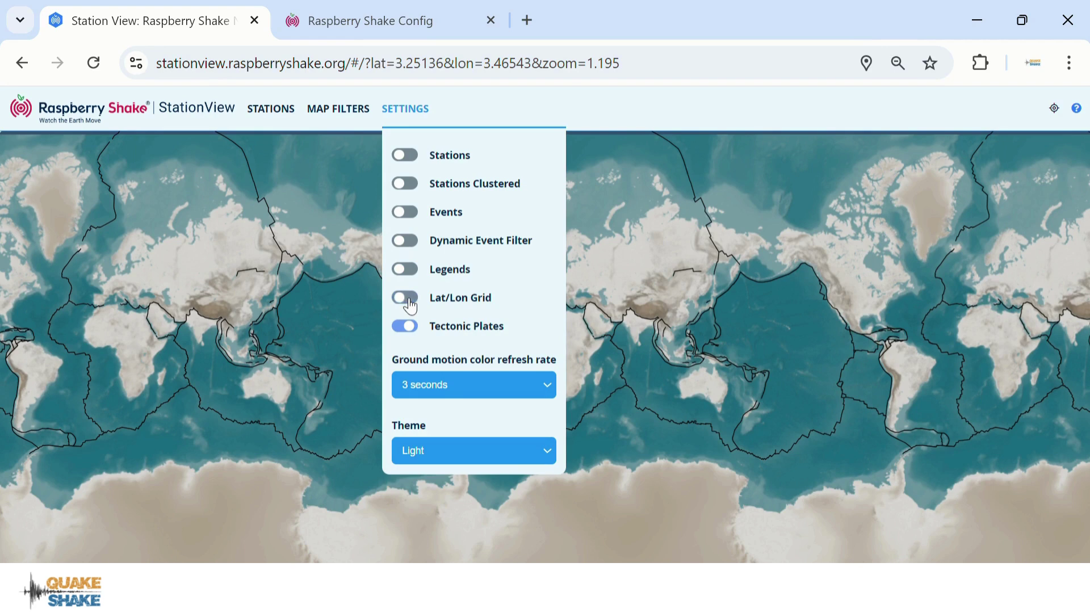
pyautogui.click(406, 327)
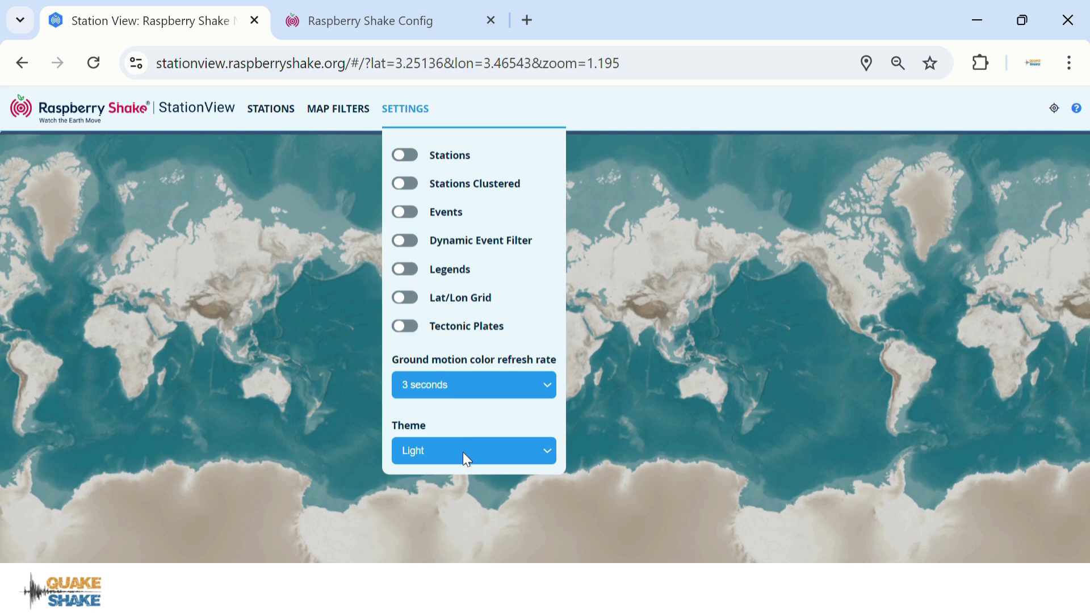
# - Turn Stations, Events, Dynamic Event Filter, Legends, Lat/Lon Grid and Tectonic Plates back on in the map settings
pyautogui.click(398, 168)
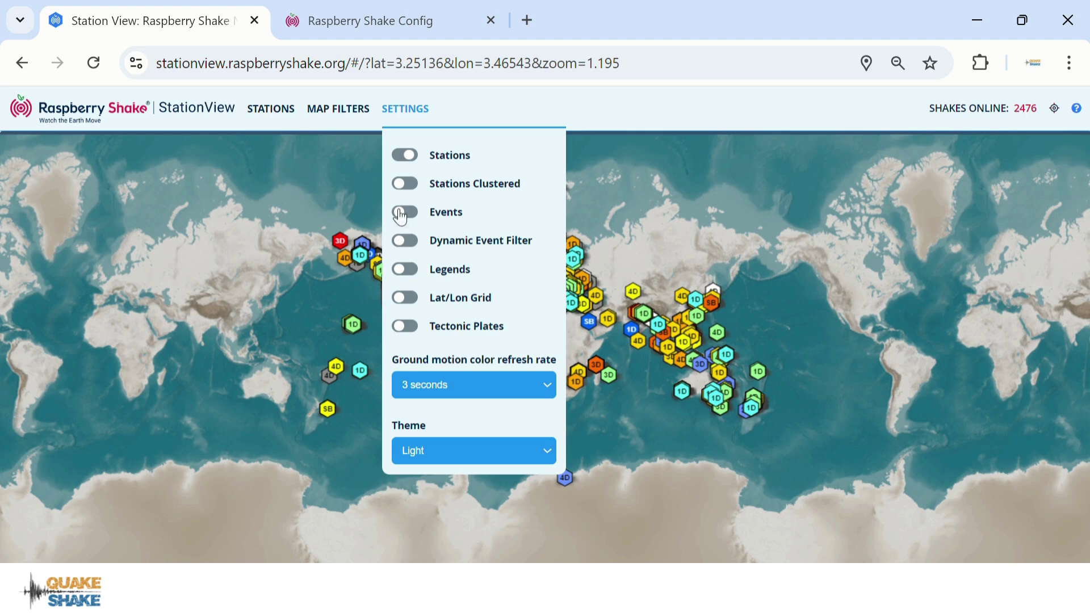
pyautogui.click(404, 242)
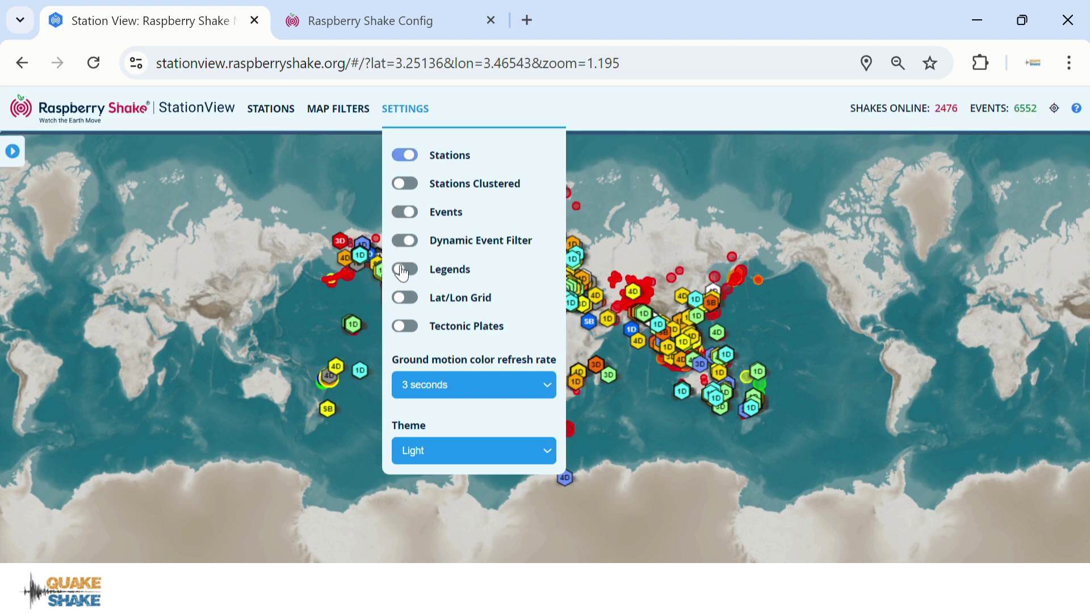
pyautogui.click(403, 298)
pyautogui.click(403, 328)
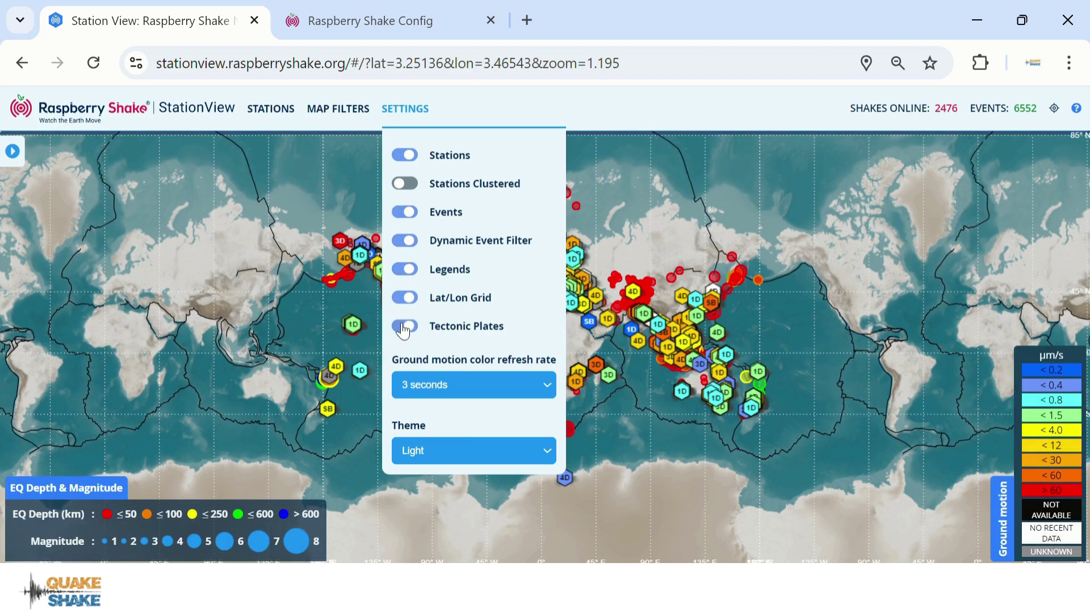
# - Try the Dark, Mix and Use system themes in turn and return the map to the Light theme
pyautogui.click(453, 454)
pyautogui.click(441, 501)
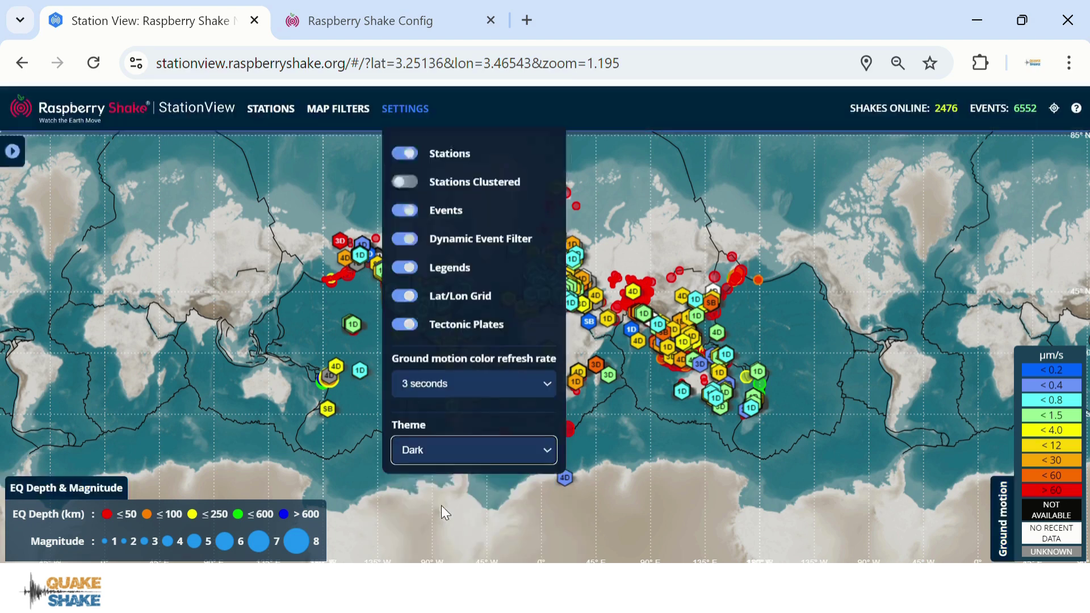
pyautogui.click(453, 446)
pyautogui.click(433, 523)
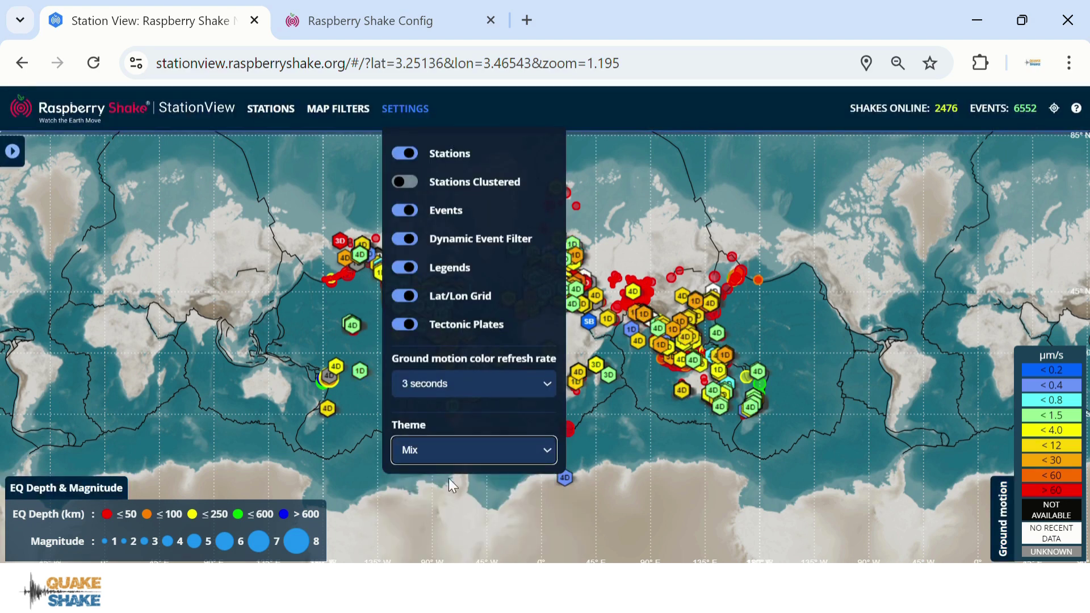
pyautogui.click(444, 453)
pyautogui.click(432, 548)
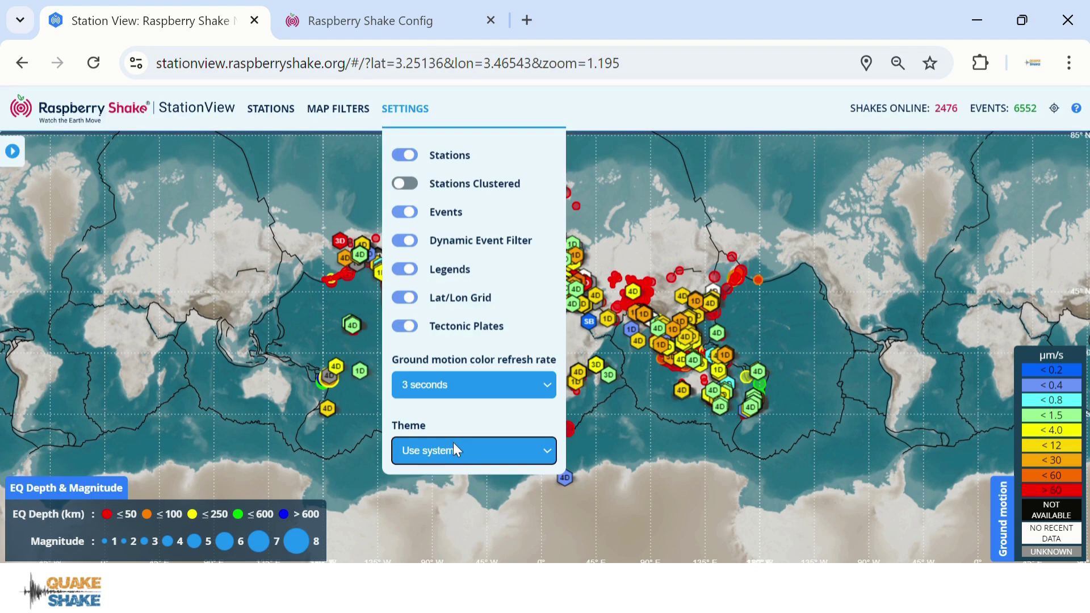
pyautogui.click(453, 442)
pyautogui.click(443, 475)
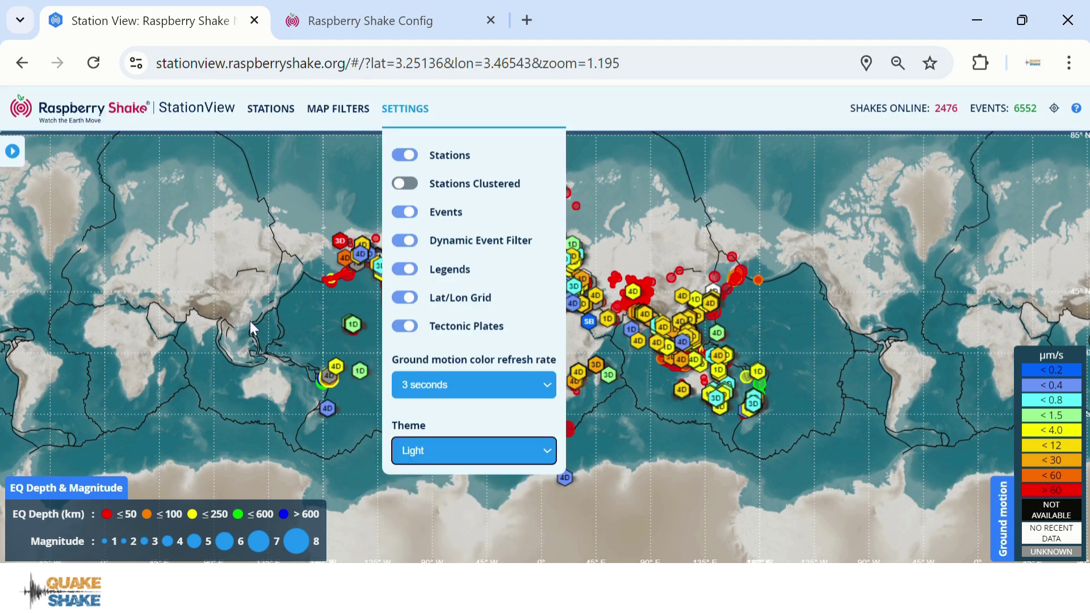
# - Turn on Stations Clustered to view the grouped stations on the world map, and turn clustering off again
pyautogui.click(406, 185)
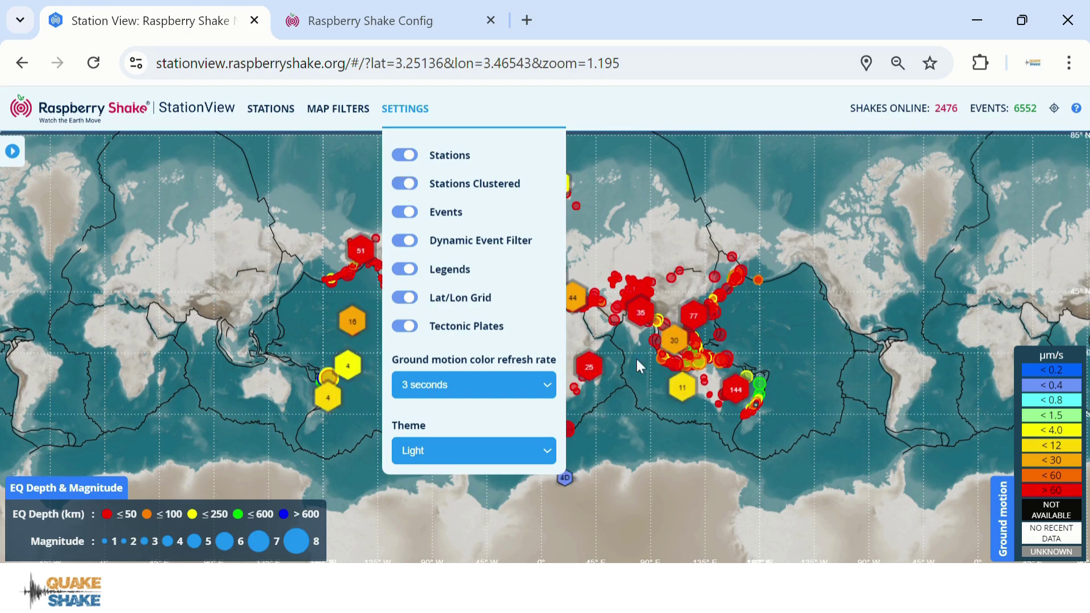
pyautogui.click(659, 267)
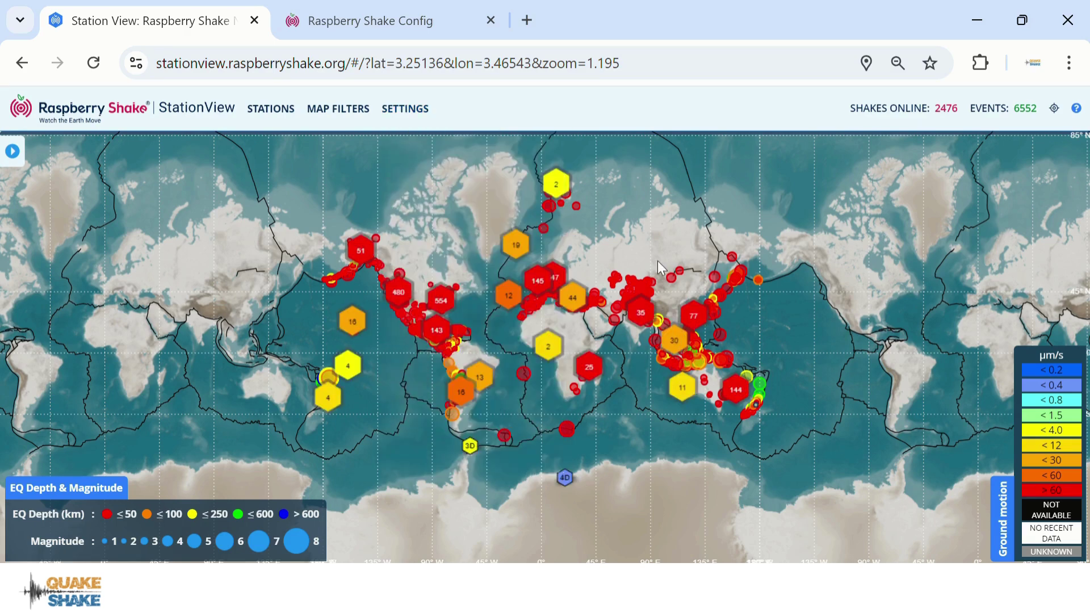
pyautogui.click(416, 112)
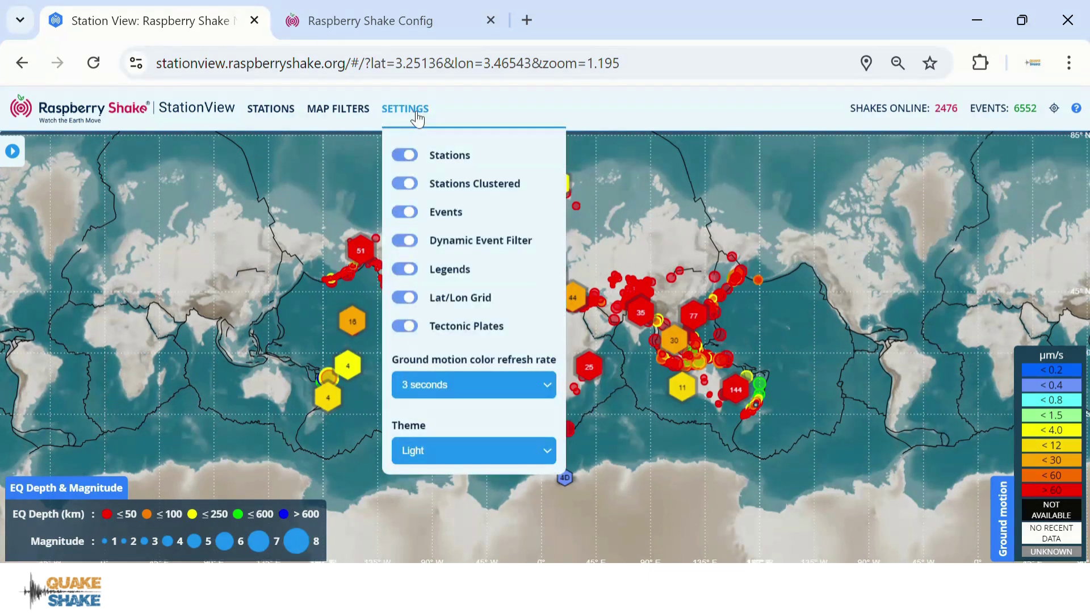
pyautogui.click(411, 186)
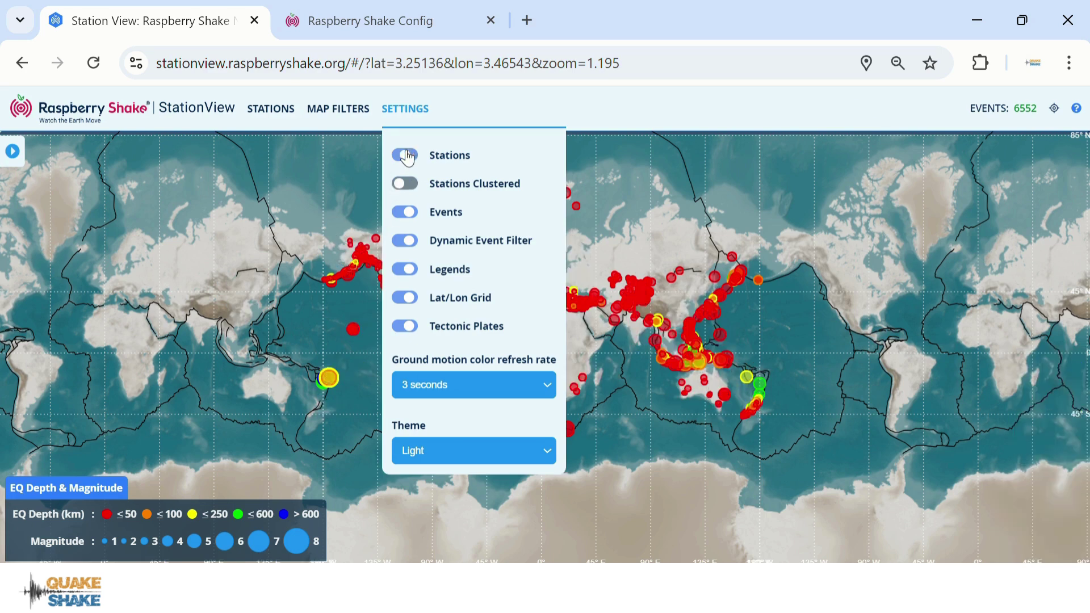
# - Turn off Stations in the map settings and open the summary of the magnitude 6.9 Tonga Islands earthquake
pyautogui.click(408, 158)
pyautogui.click(294, 237)
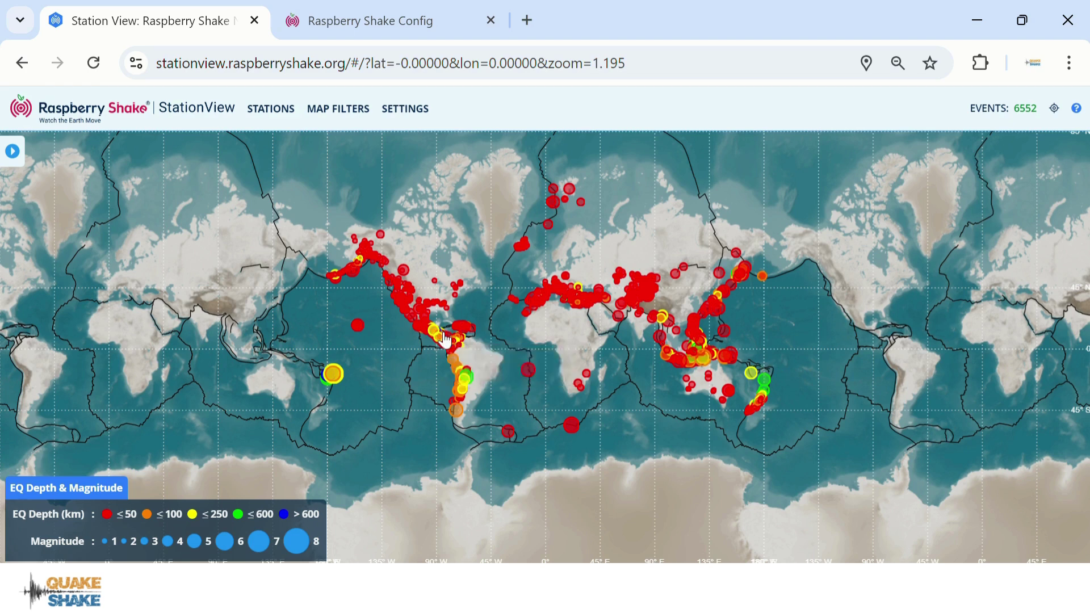
pyautogui.click(343, 379)
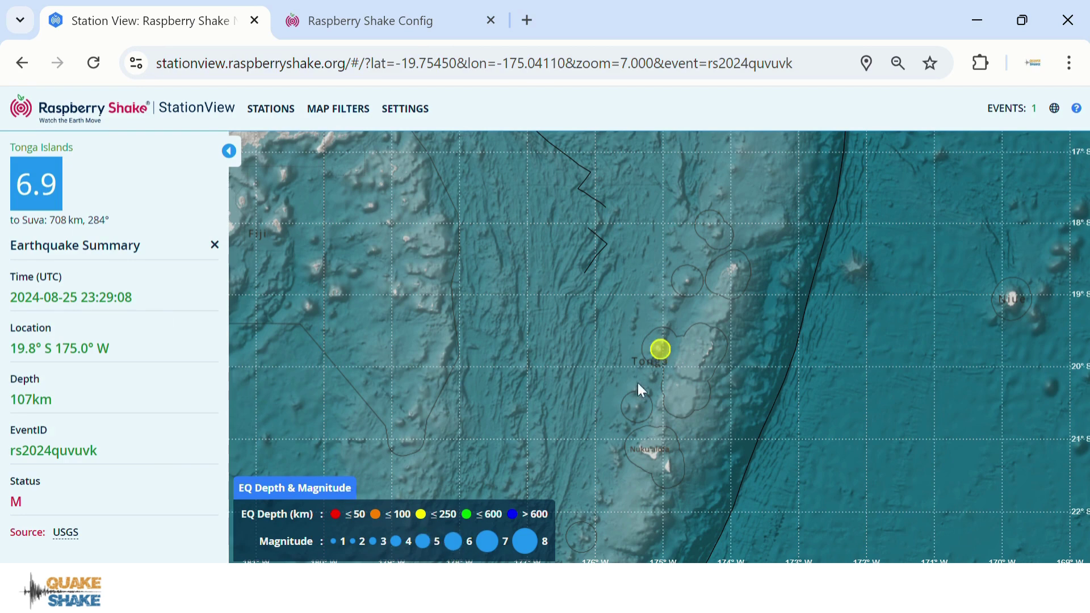
# - Examine where the Tonga Islands earthquake lies on the world map and close its summary
pyautogui.scroll(-5, 678, 344)
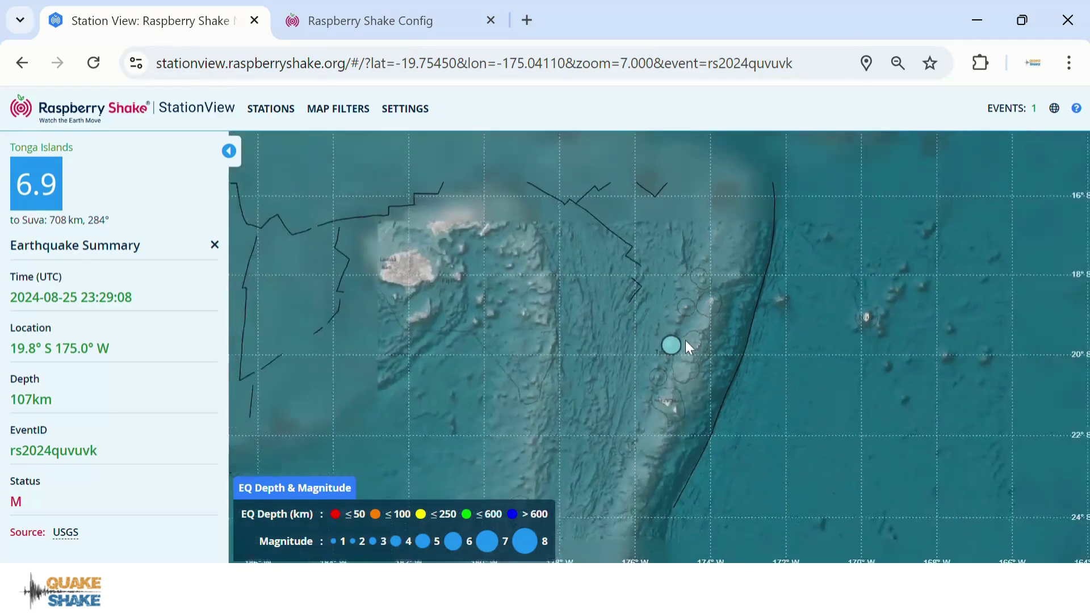
pyautogui.scroll(-4, 749, 315)
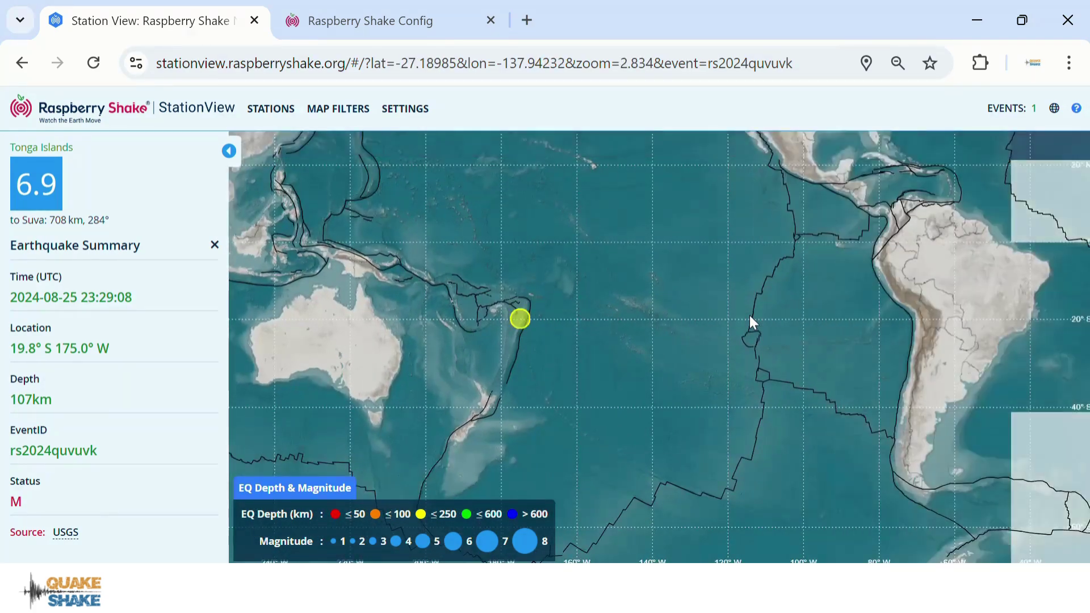
pyautogui.scroll(-2, 702, 277)
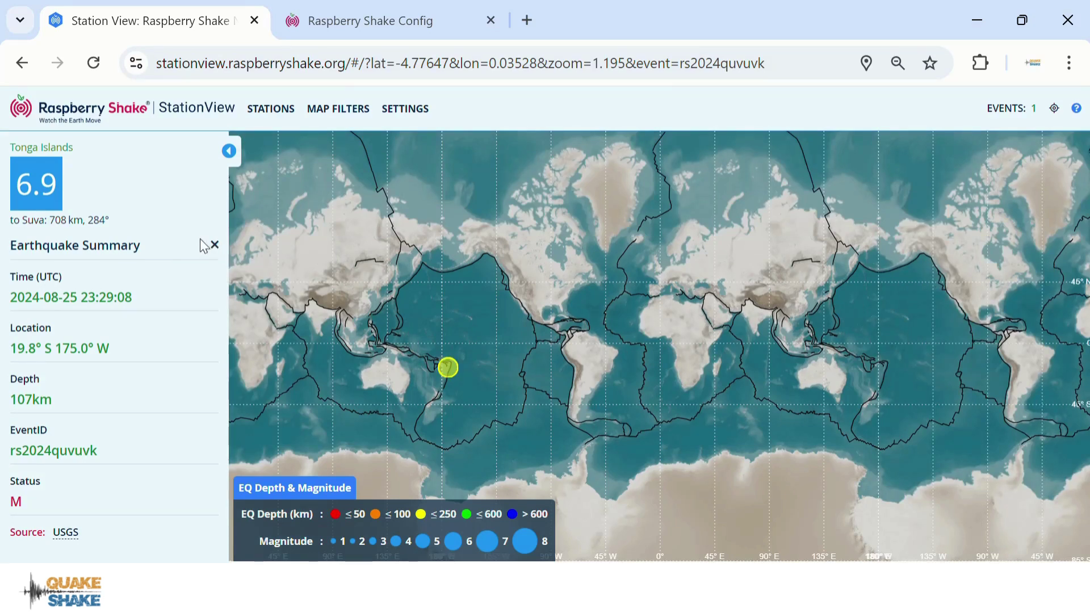
pyautogui.click(215, 245)
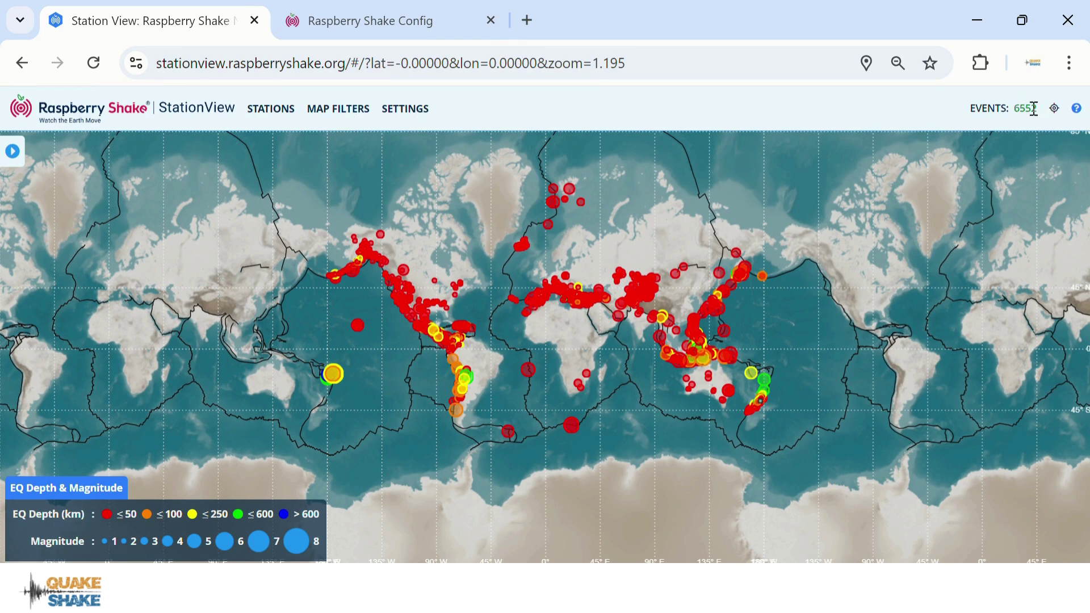
# - Filter the map's events by Last 24 Hours, All Magnitudes, and by Last 48 Hours, Mag ≥ 3
pyautogui.click(333, 113)
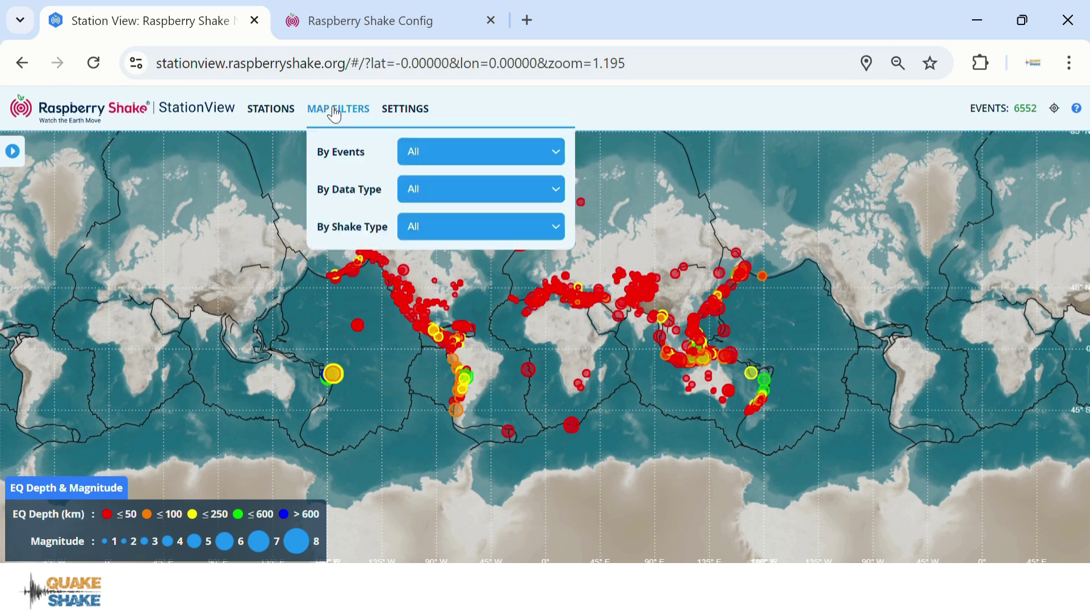
pyautogui.click(507, 154)
pyautogui.click(486, 203)
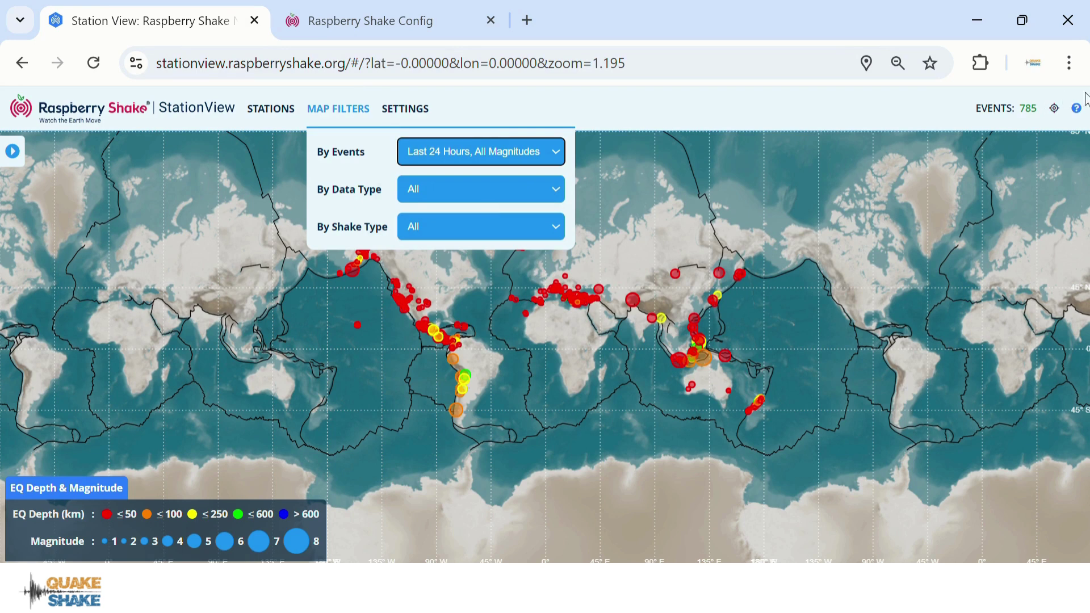
pyautogui.click(482, 146)
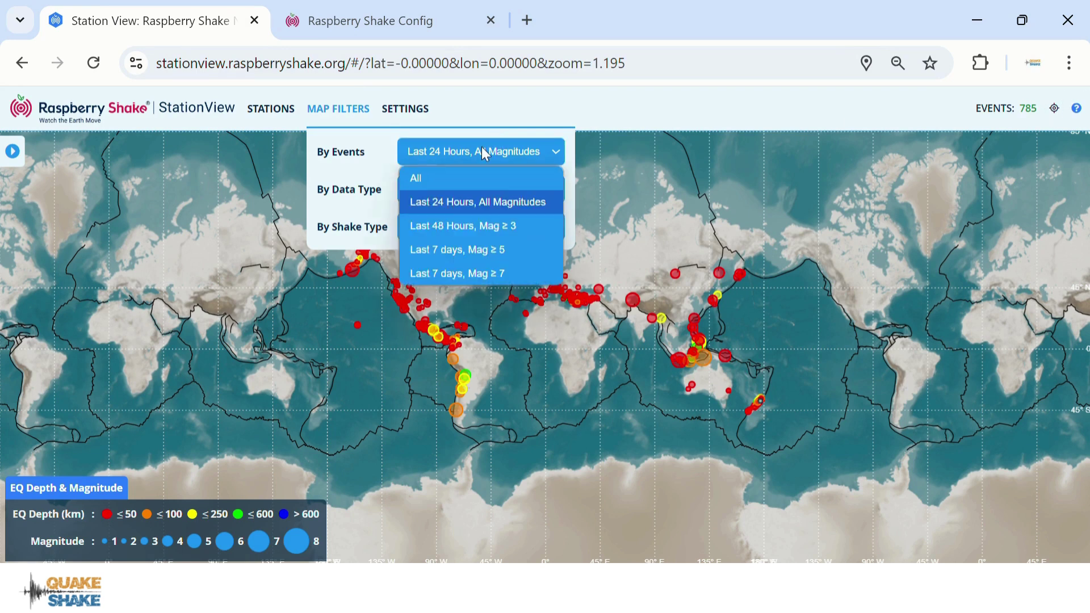
pyautogui.click(447, 233)
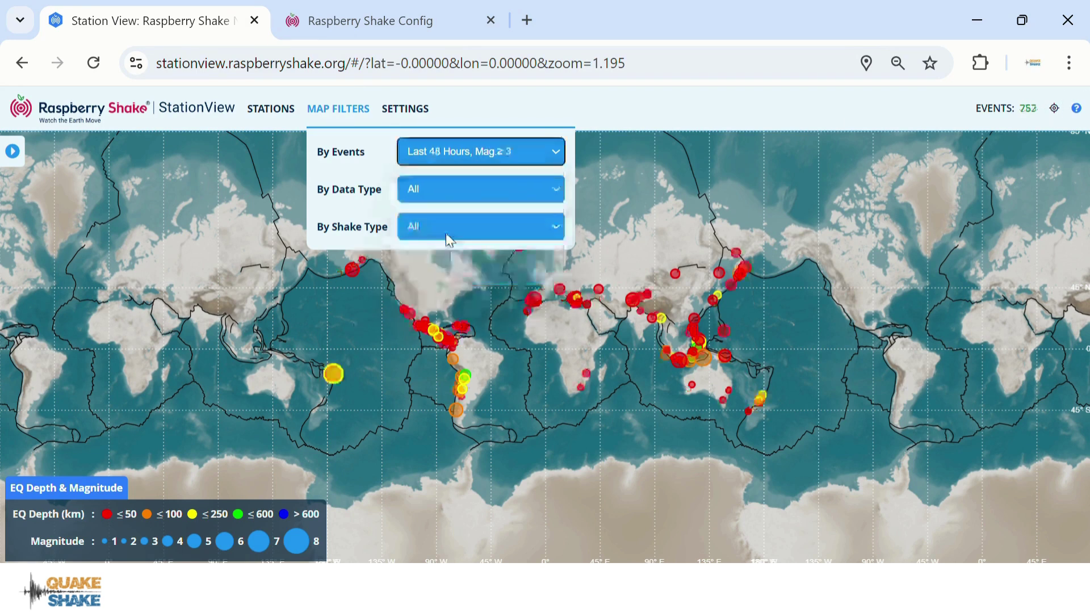
# - Try the Last 7 days event filters for Mag ≥ 5 and Mag ≥ 7, and reset the event filter to All
pyautogui.click(460, 152)
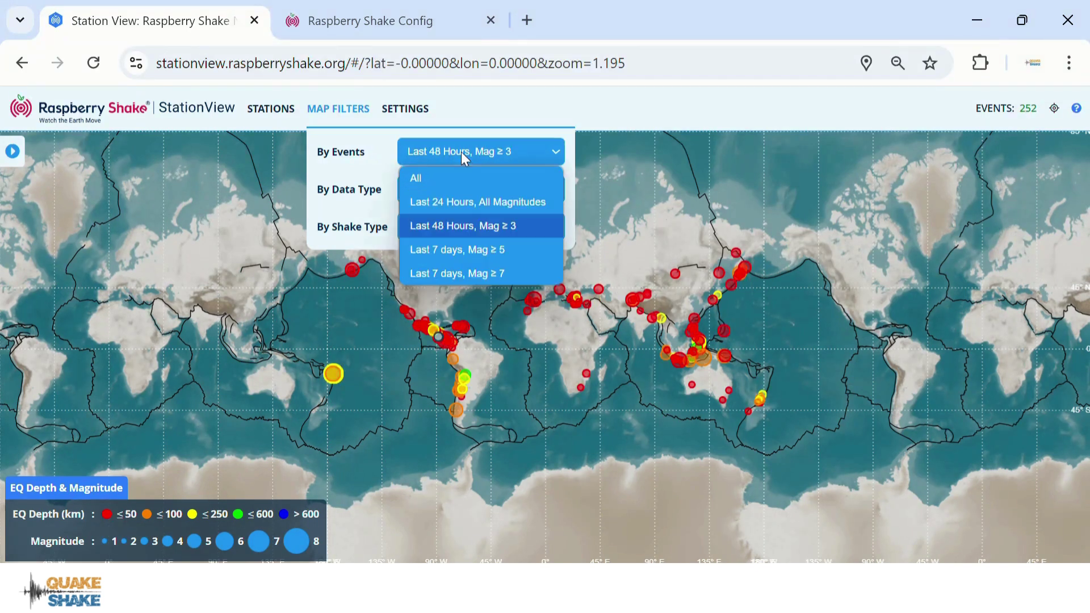
pyautogui.click(463, 251)
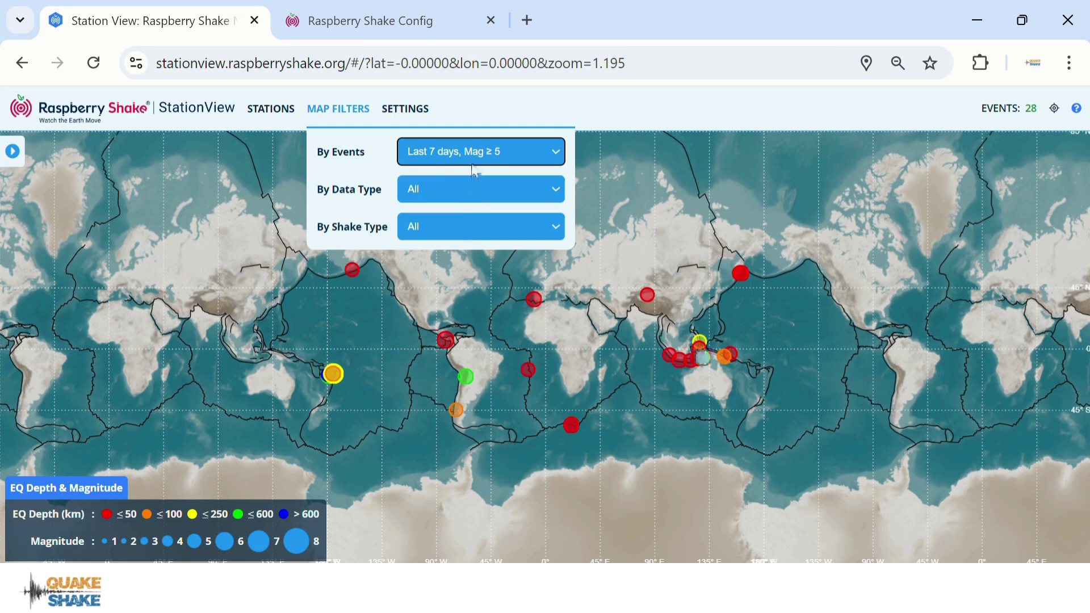
pyautogui.click(473, 158)
pyautogui.click(467, 271)
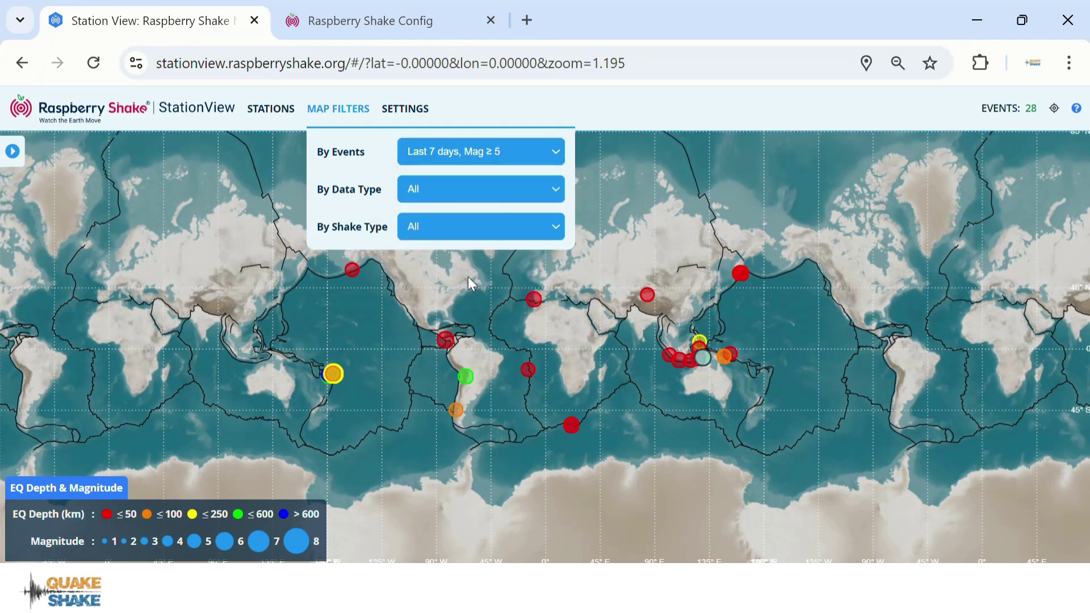
pyautogui.click(465, 148)
pyautogui.click(451, 181)
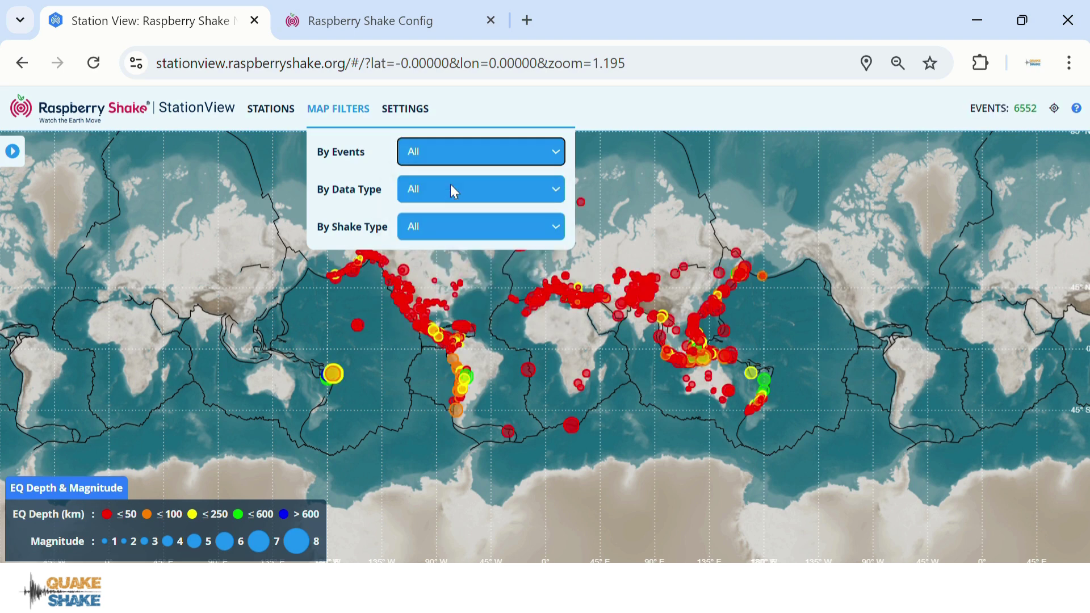
pyautogui.click(251, 185)
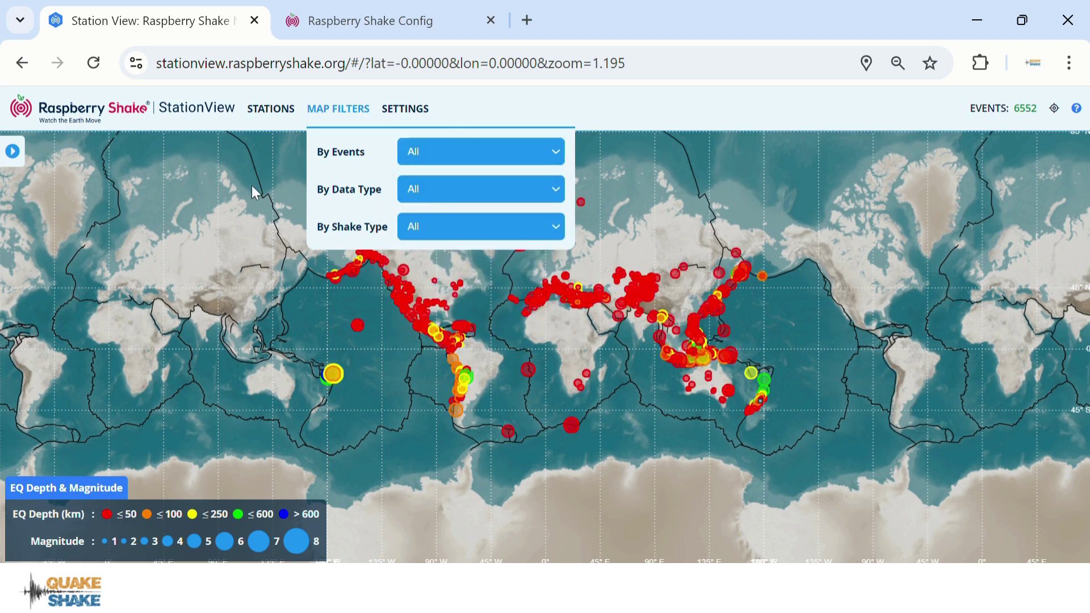
# - Turn Stations back on in the map settings and filter the stations by the Infrasound Instruments data type
pyautogui.click(419, 109)
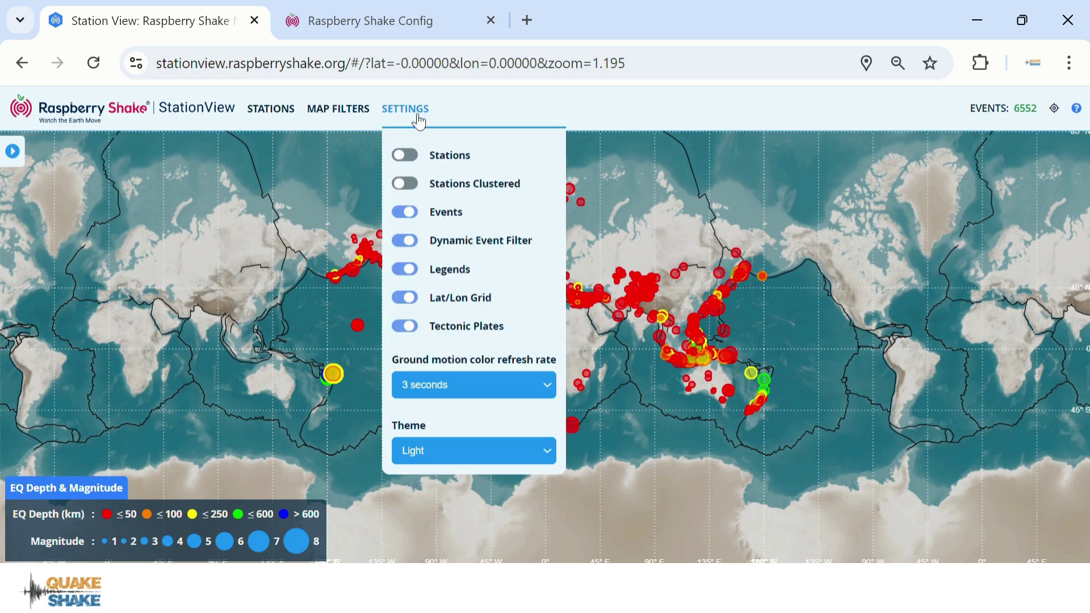
pyautogui.click(401, 159)
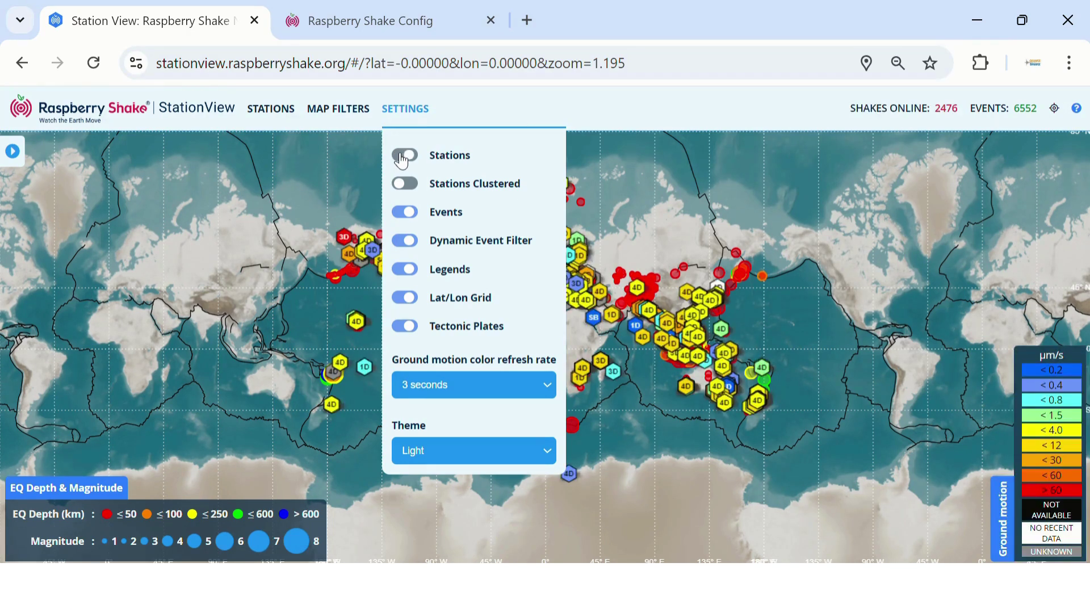
pyautogui.click(341, 109)
pyautogui.click(455, 182)
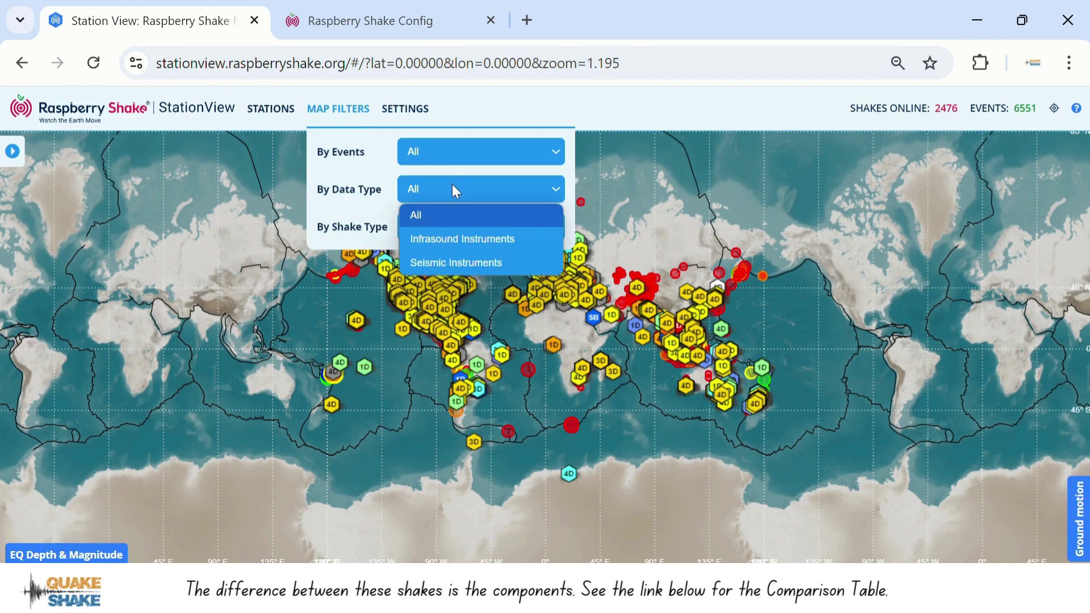
pyautogui.click(441, 238)
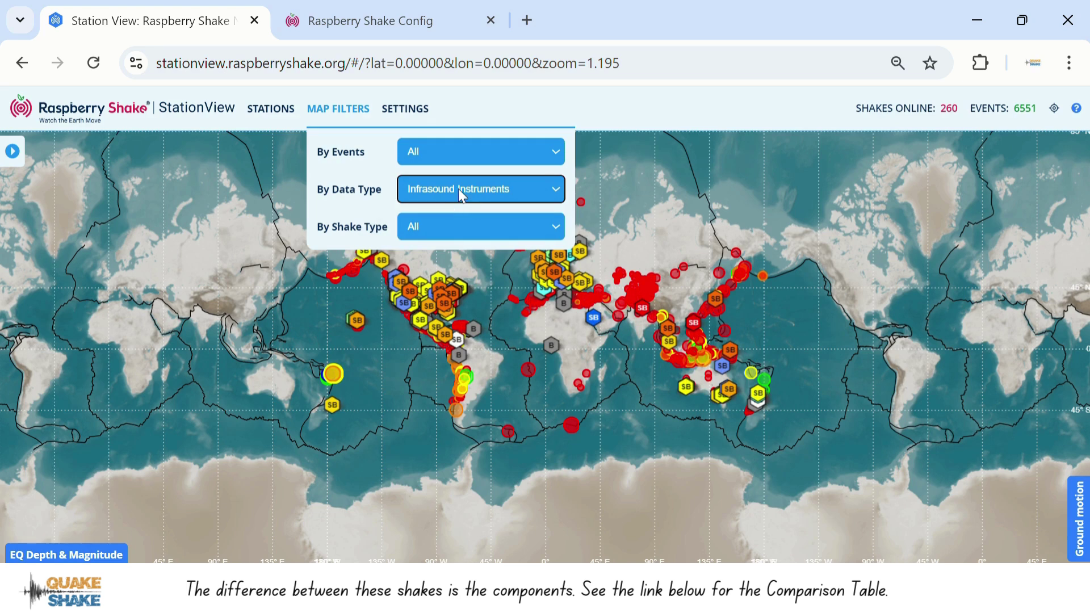
# - Filter the stations by the Seismic Instruments data type and reset the data type filter to All
pyautogui.click(458, 188)
pyautogui.click(434, 262)
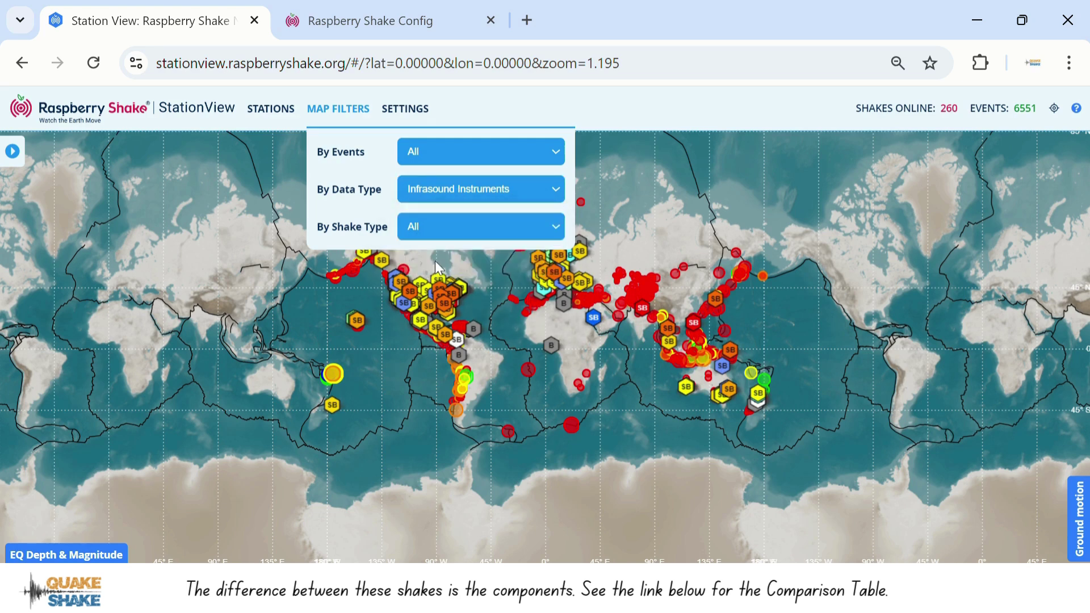
pyautogui.click(458, 195)
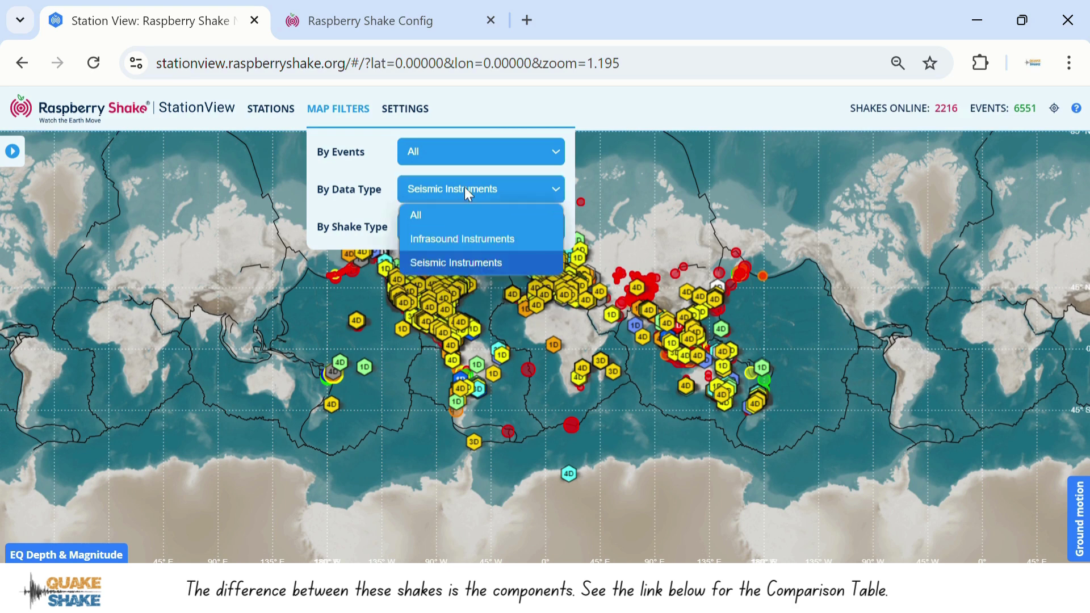
pyautogui.click(461, 210)
# - Filter the stations by the shake types RS1D, RS3D and RS4D in turn
pyautogui.click(461, 224)
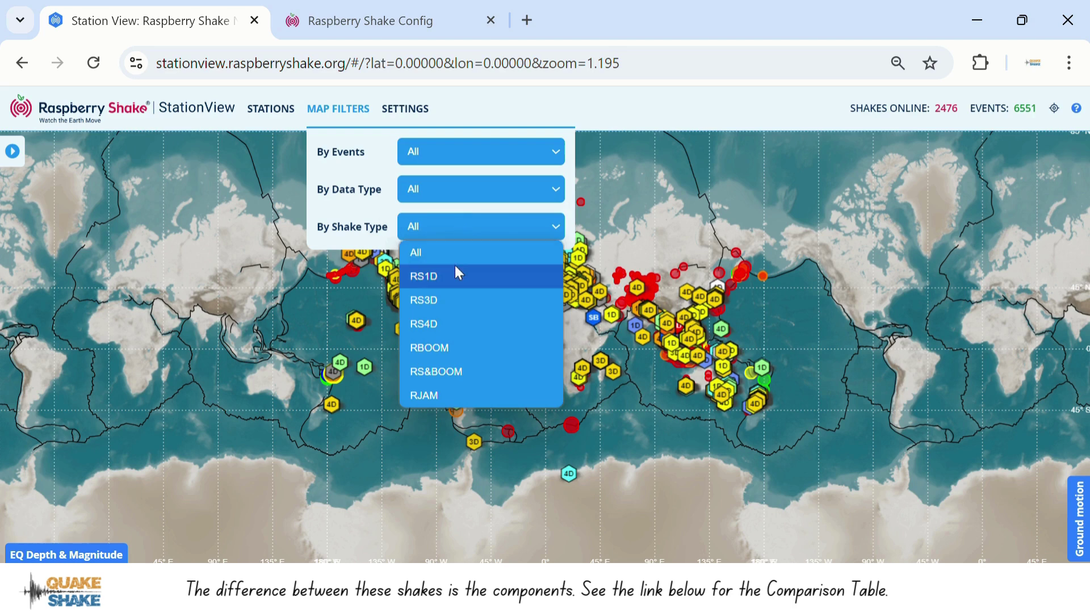
pyautogui.click(455, 265)
pyautogui.click(462, 231)
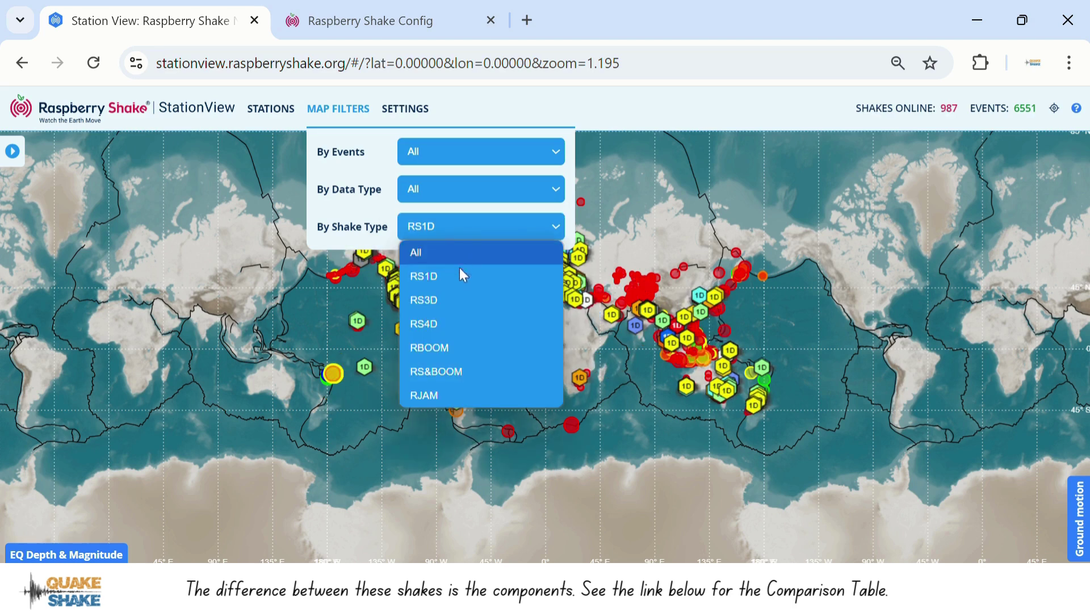
pyautogui.click(446, 302)
pyautogui.click(465, 232)
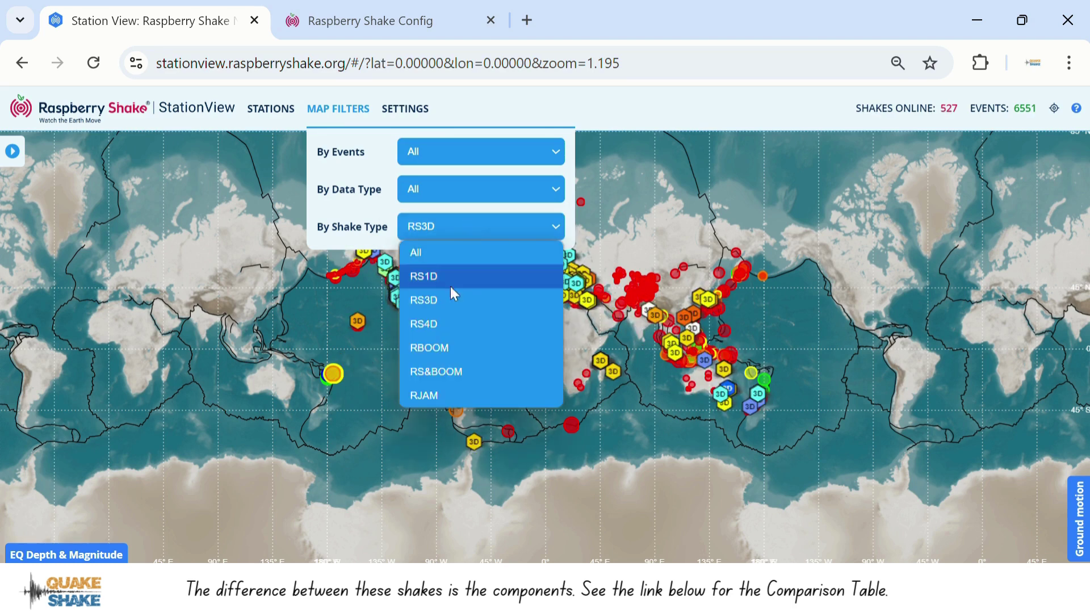
pyautogui.click(442, 321)
# - Filter the stations by RBOOM, RS&BOOM and RJAM in turn, and reset the shake type filter to All
pyautogui.click(466, 230)
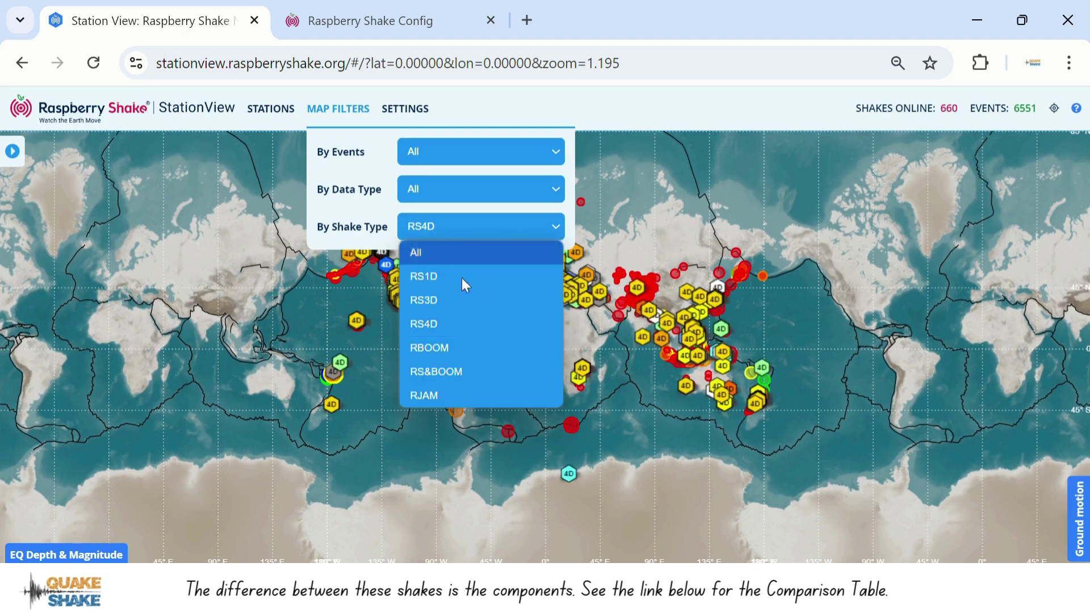
pyautogui.click(455, 346)
pyautogui.click(475, 230)
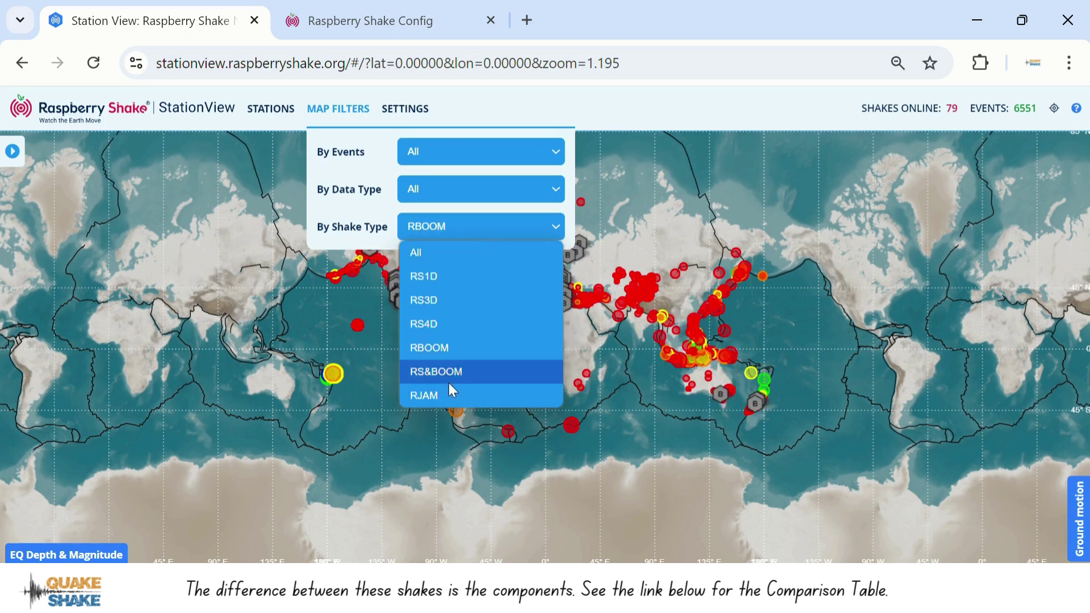
pyautogui.click(448, 372)
pyautogui.click(475, 233)
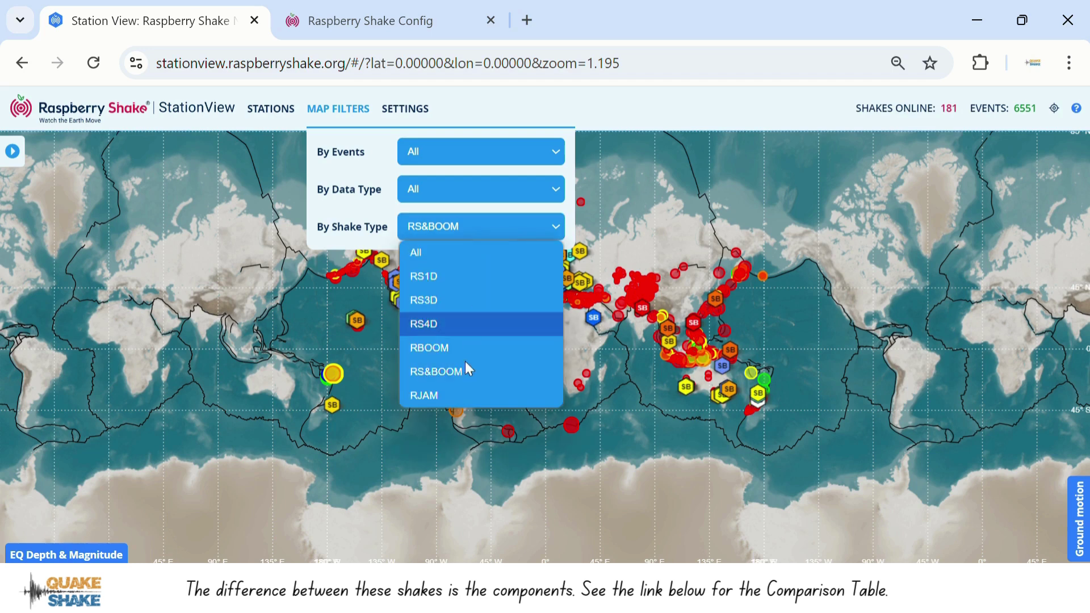
pyautogui.click(450, 401)
pyautogui.click(502, 231)
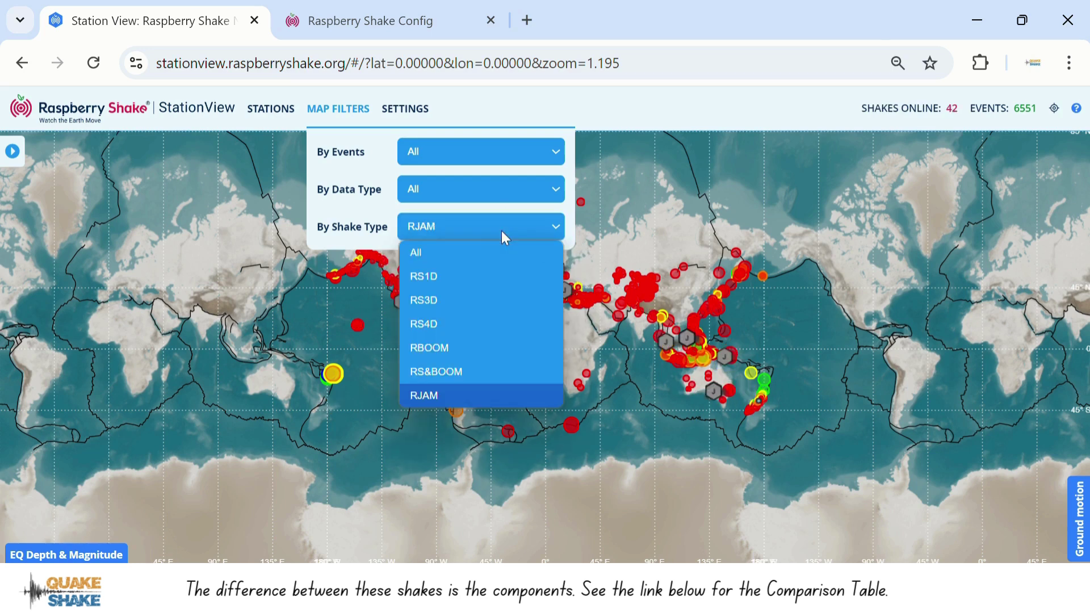
pyautogui.click(467, 261)
pyautogui.click(217, 224)
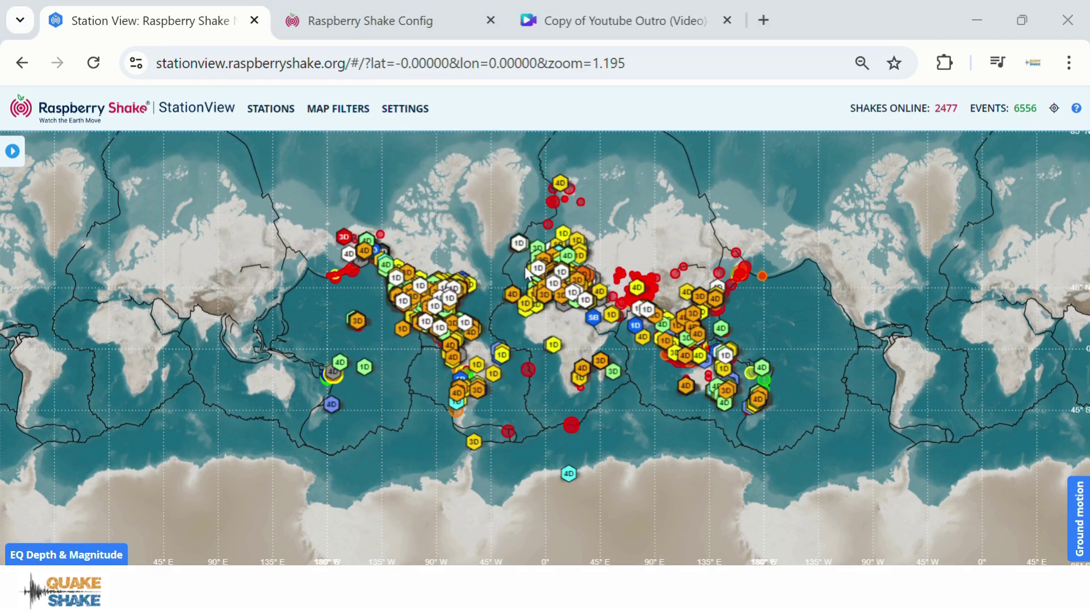
# - Open the summary of the magnitude 5.4 earthquake off the coast of Portugal
pyautogui.scroll(3, 528, 284)
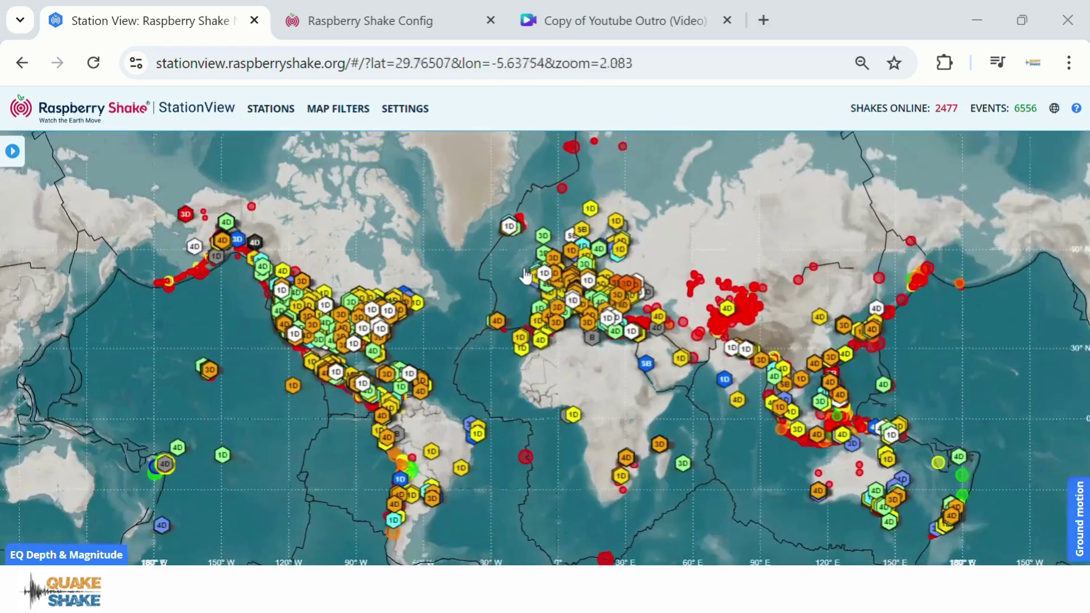
pyautogui.scroll(3, 534, 284)
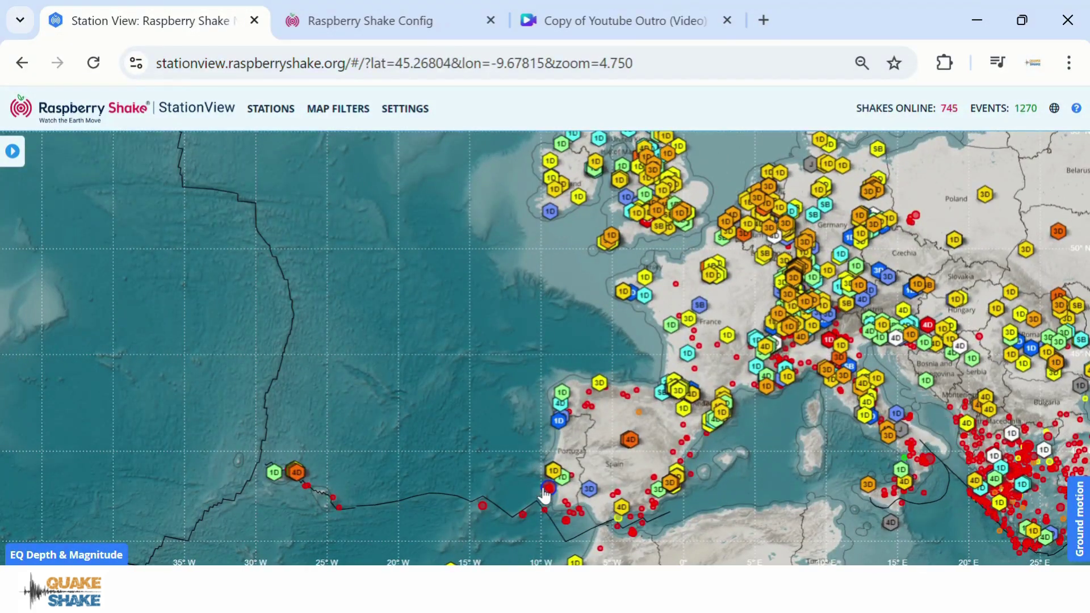
pyautogui.click(546, 490)
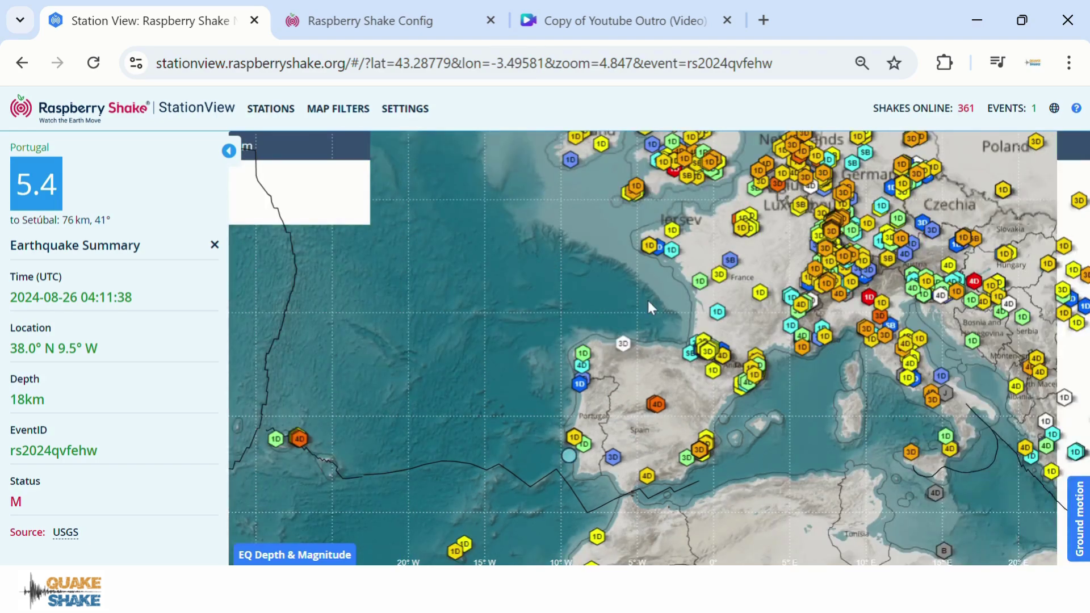
# - View the Portugal earthquake's recordings at station R0D06 in Spain and station RB6F1 in Ireland, and close the station details
pyautogui.click(623, 346)
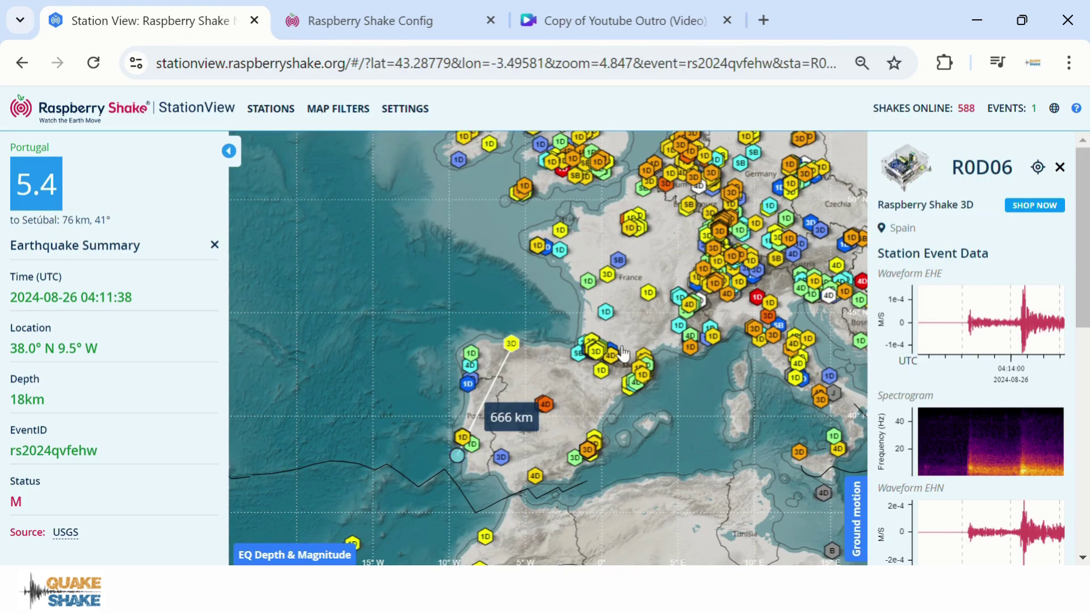
pyautogui.click(458, 161)
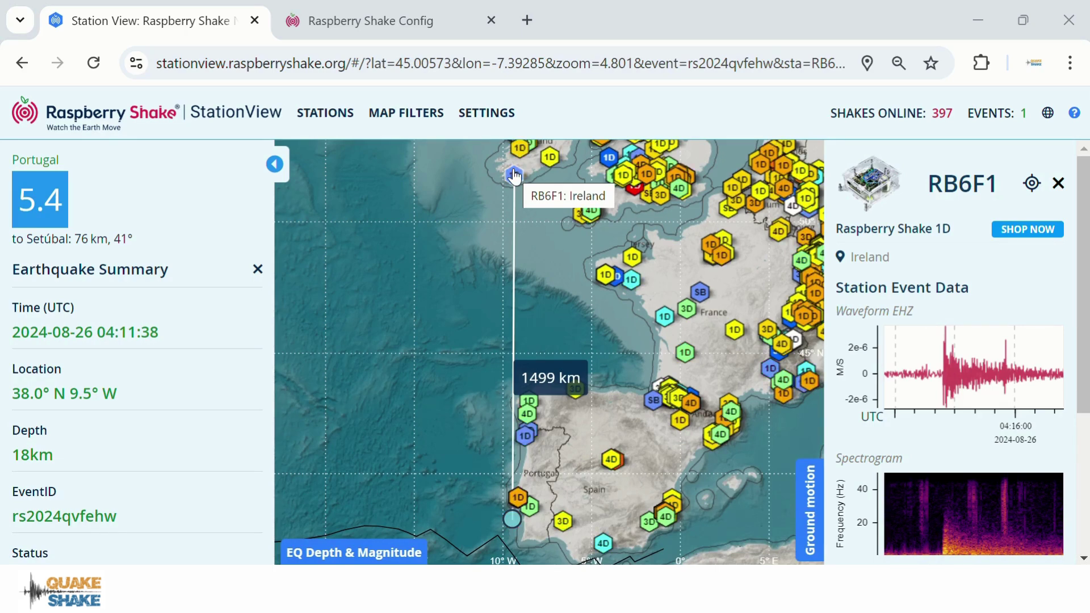
pyautogui.click(1058, 184)
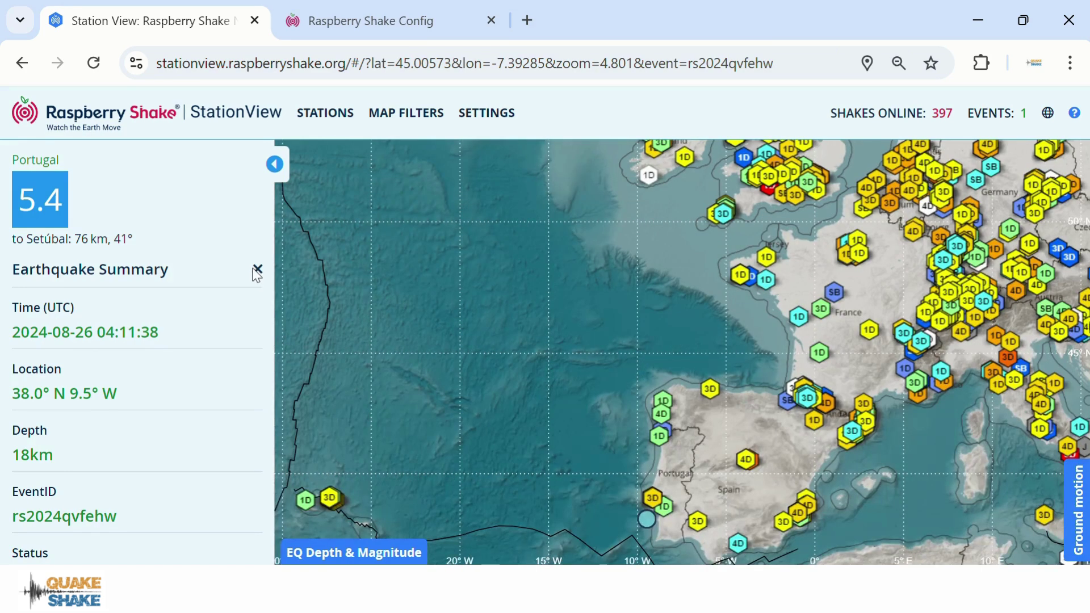
# - Close the Portugal earthquake summary, then find station R51EA in the station list and open its details
pyautogui.click(257, 271)
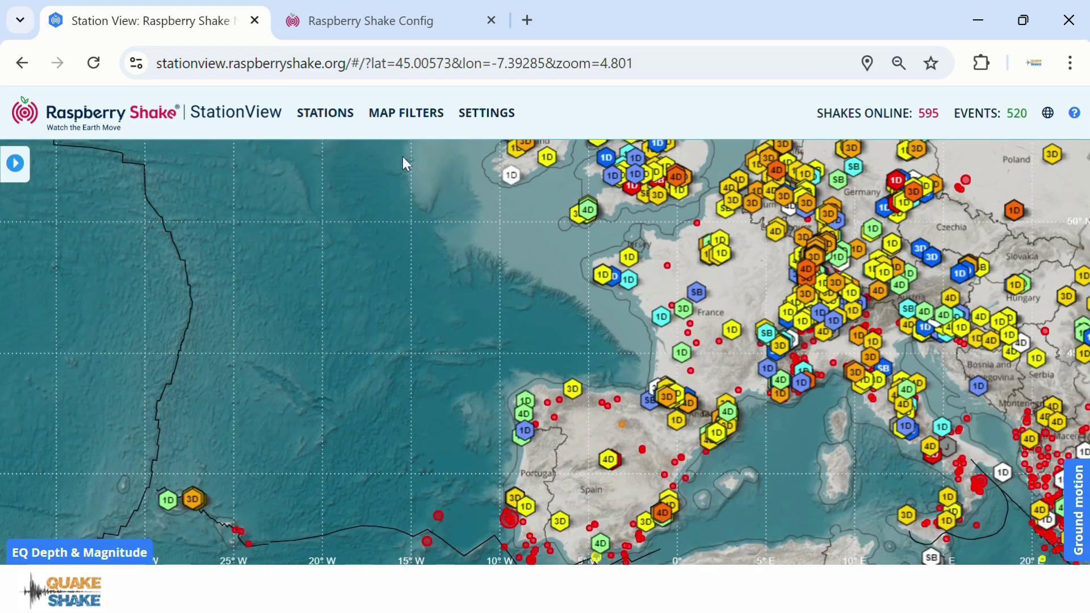
pyautogui.click(325, 113)
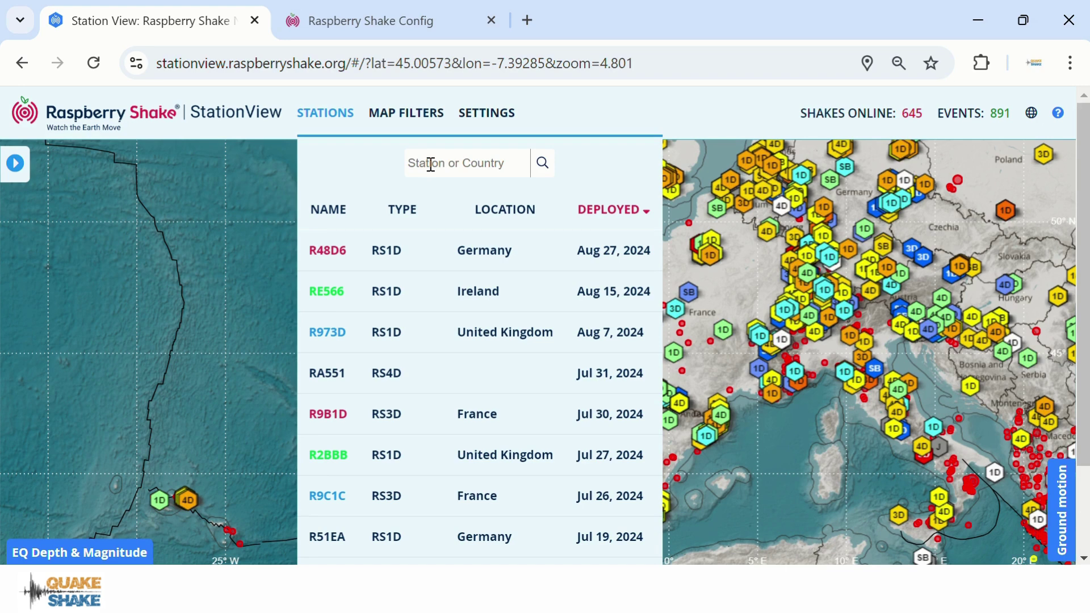
pyautogui.press('capslock')
pyautogui.write('R')
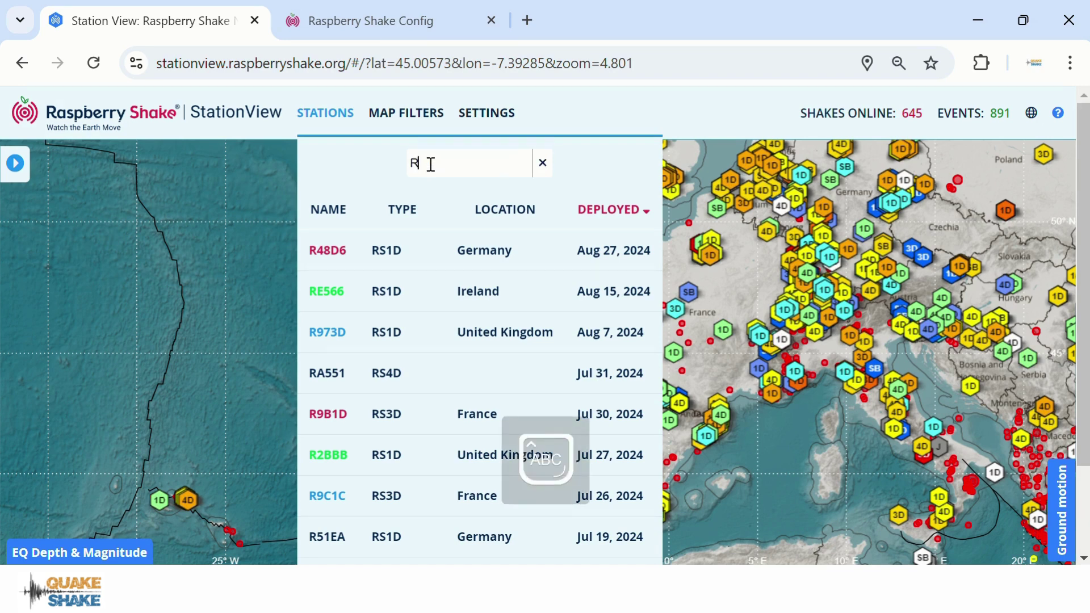
pyautogui.write('51')
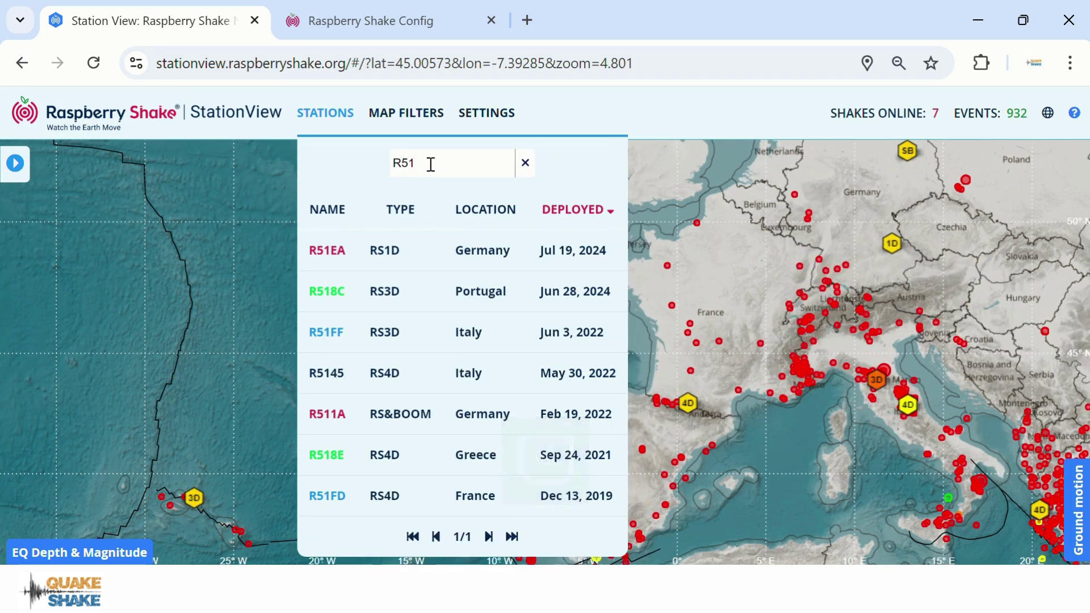
pyautogui.write('EA')
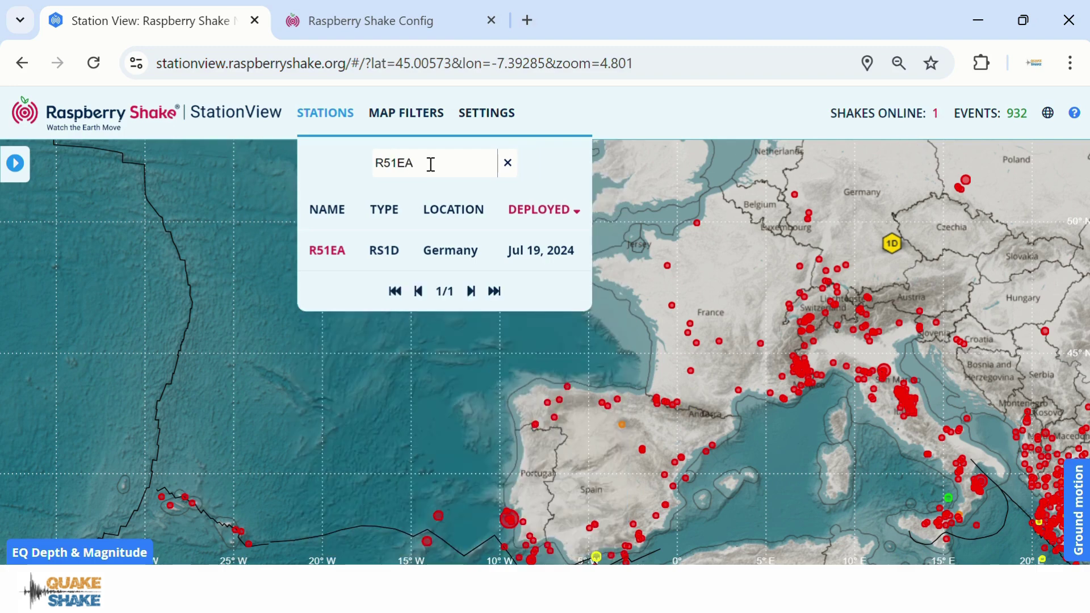
pyautogui.click(320, 256)
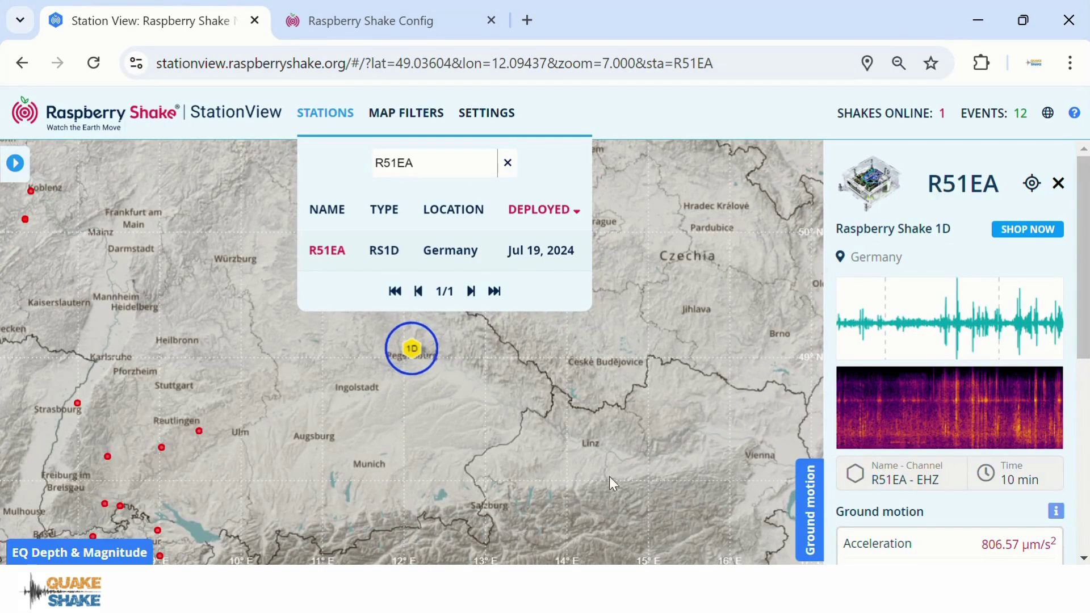
pyautogui.click(174, 215)
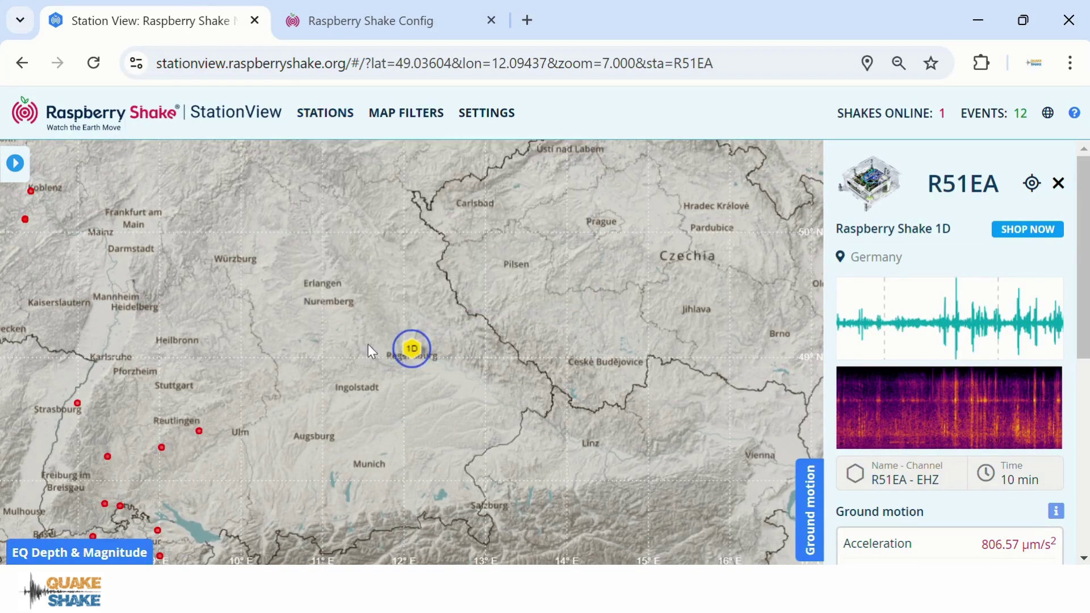
# - Close the R51EA station details and clear the station search so all stations are included
pyautogui.click(1058, 185)
pyautogui.scroll(-3, 509, 257)
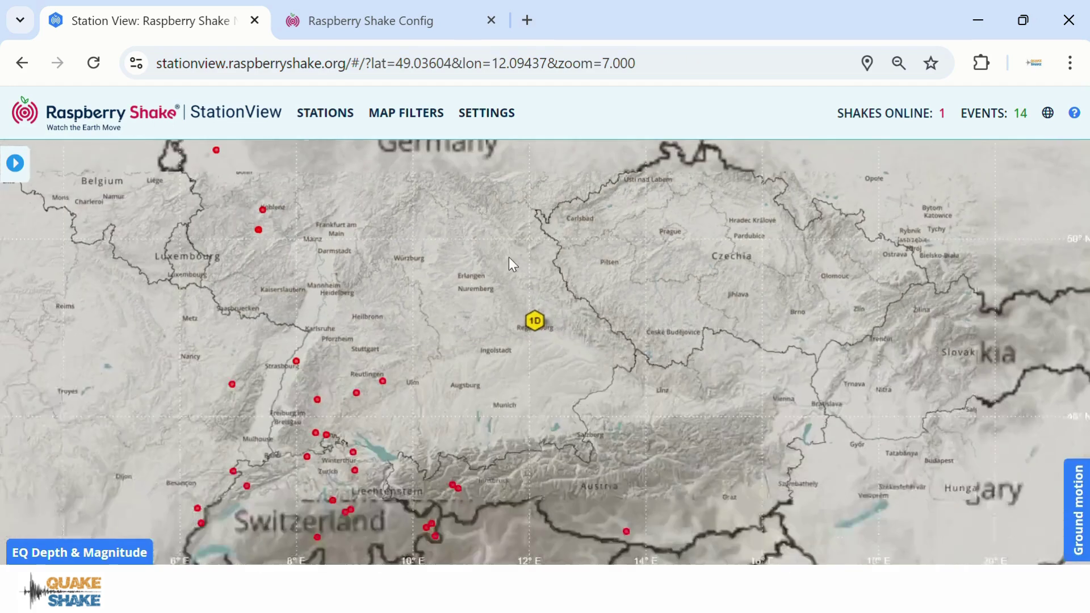
pyautogui.scroll(-1, 528, 280)
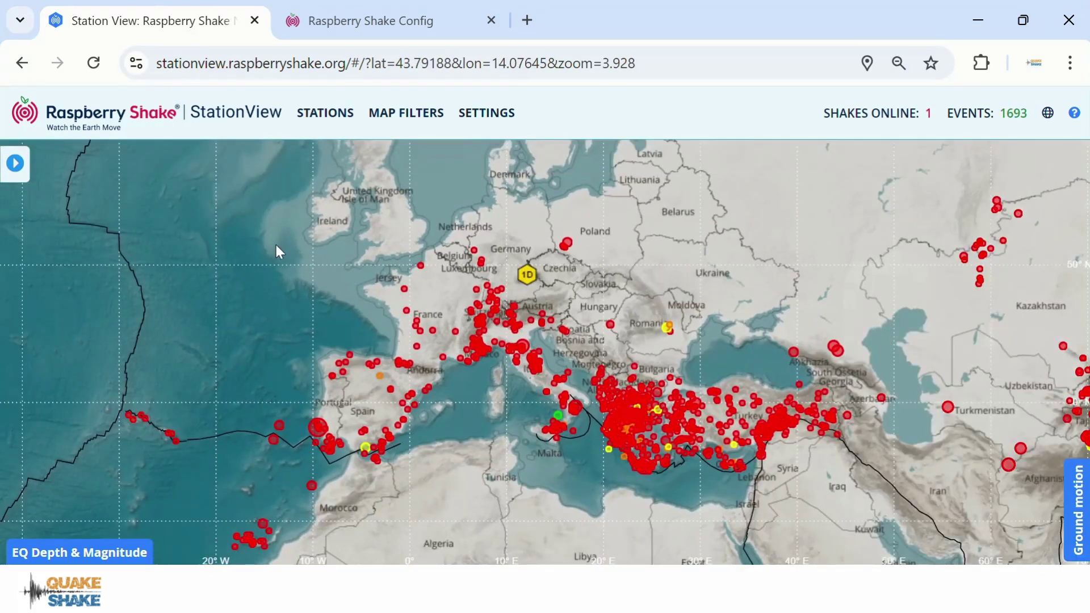
pyautogui.moveTo(275, 246); pyautogui.dragTo(427, 323)
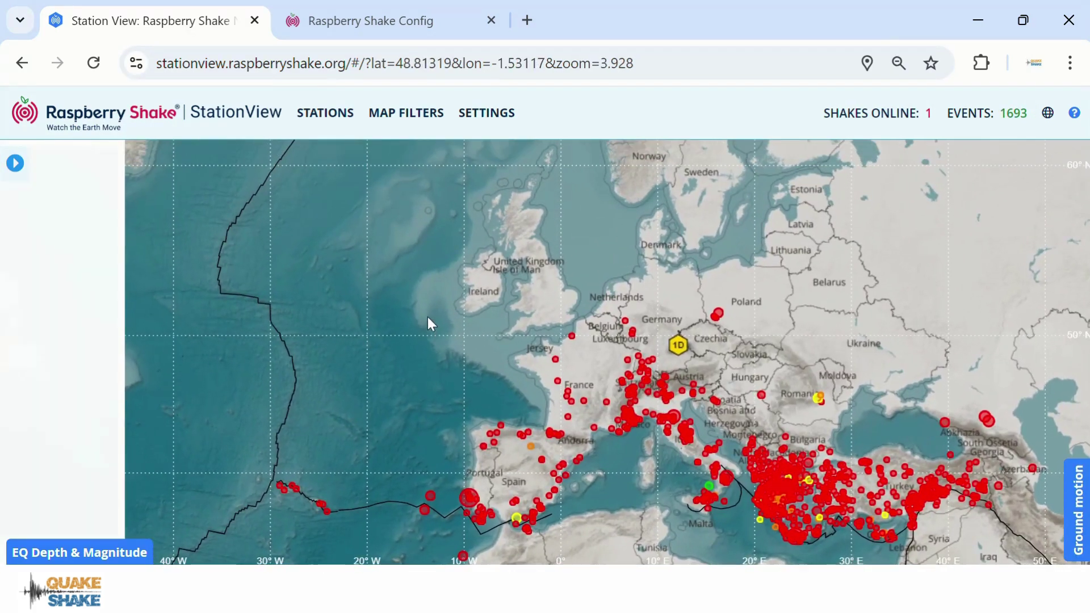
pyautogui.click(323, 113)
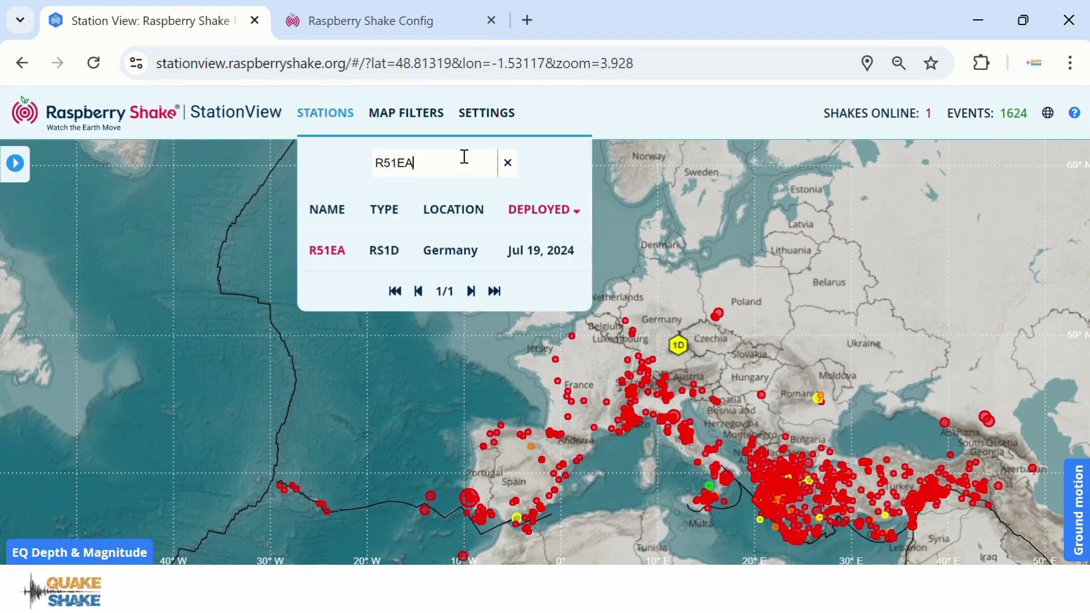
pyautogui.click(508, 165)
pyautogui.click(243, 287)
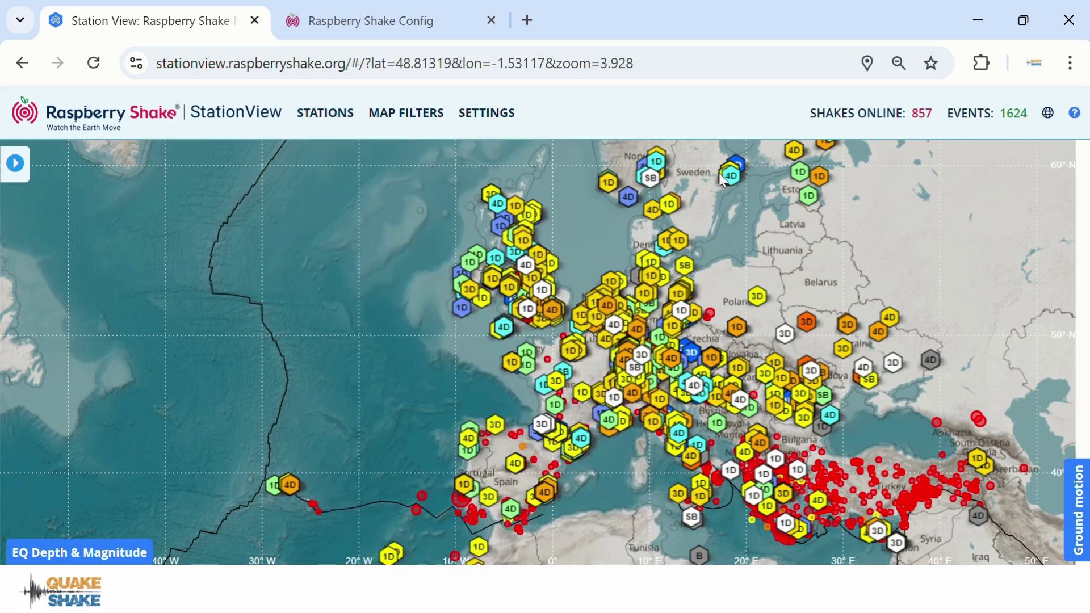
# - Search the stations by the country Ireland and examine the matching stations on the map
pyautogui.click(321, 116)
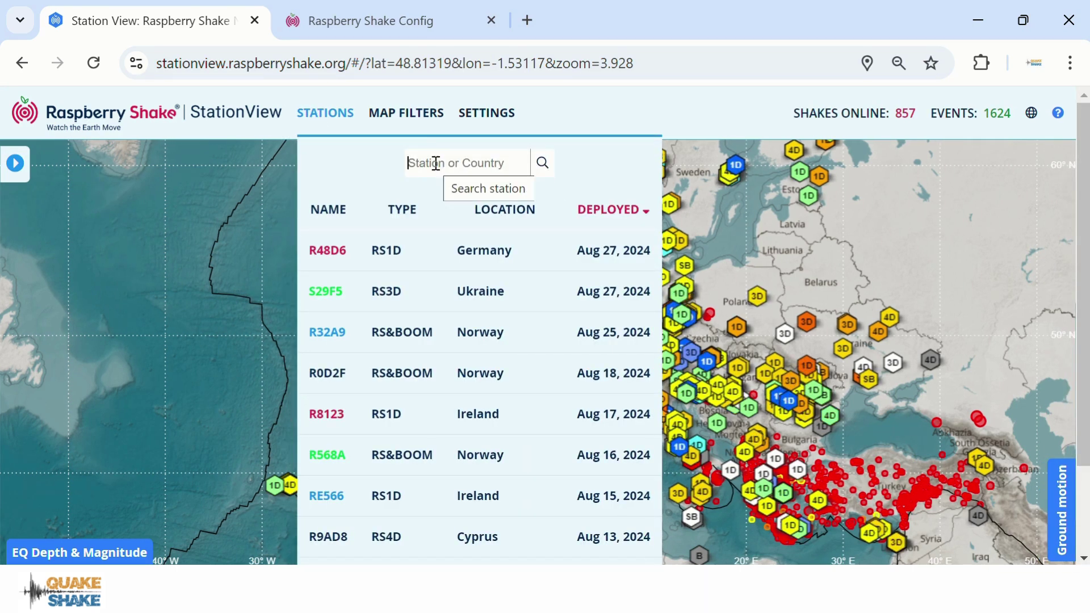
pyautogui.write('Irel')
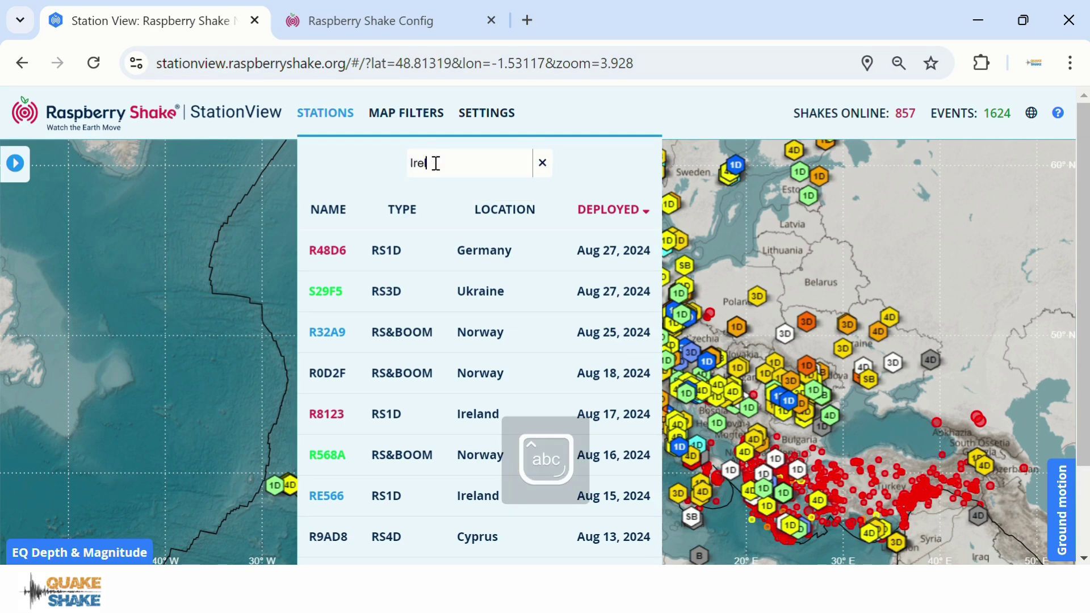
pyautogui.write('and')
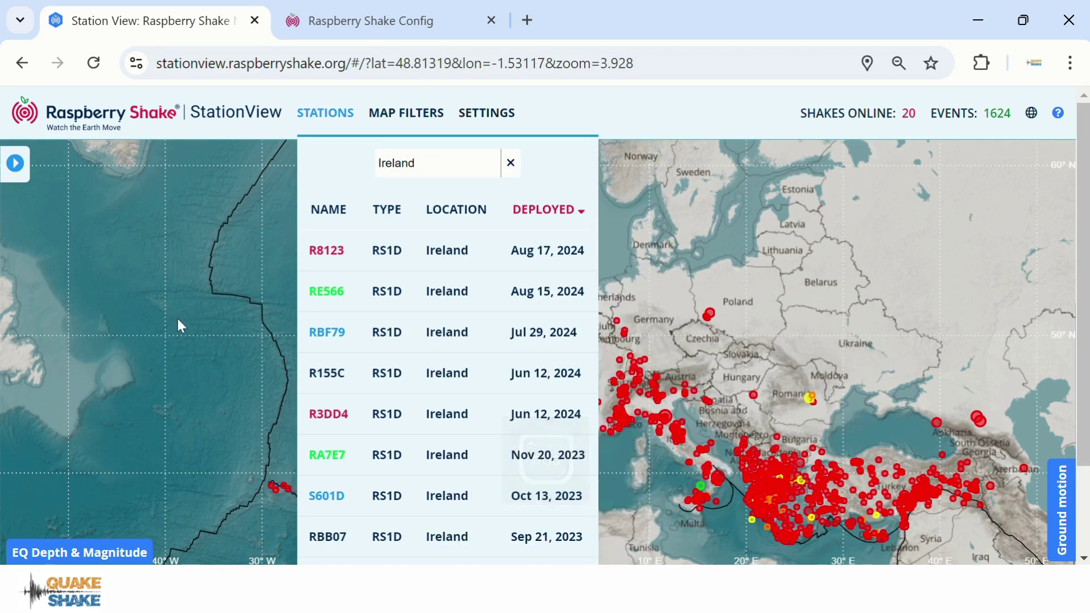
pyautogui.click(177, 319)
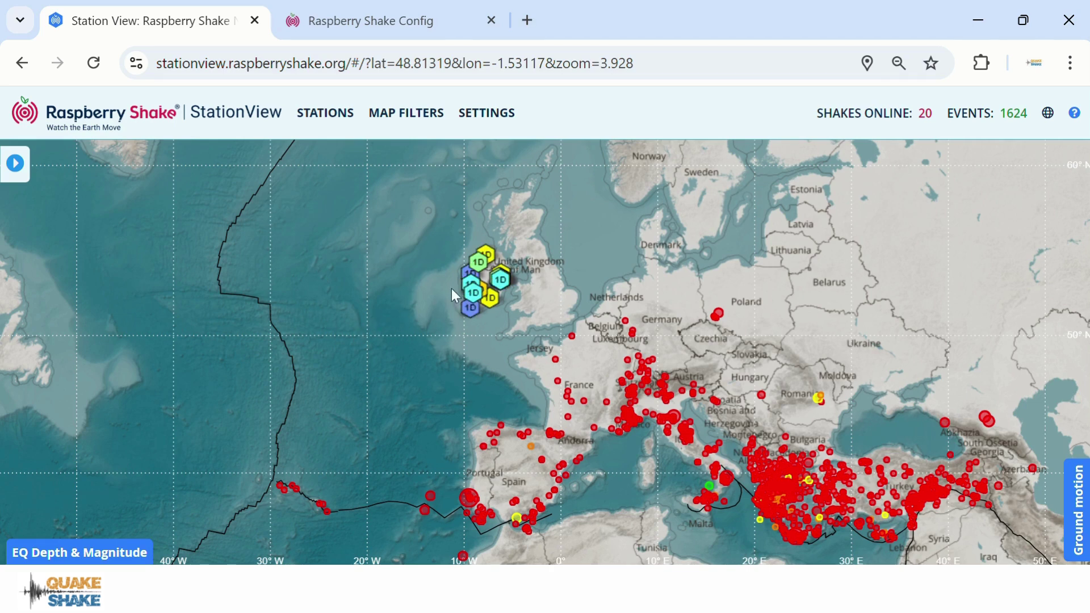
pyautogui.scroll(2, 486, 277)
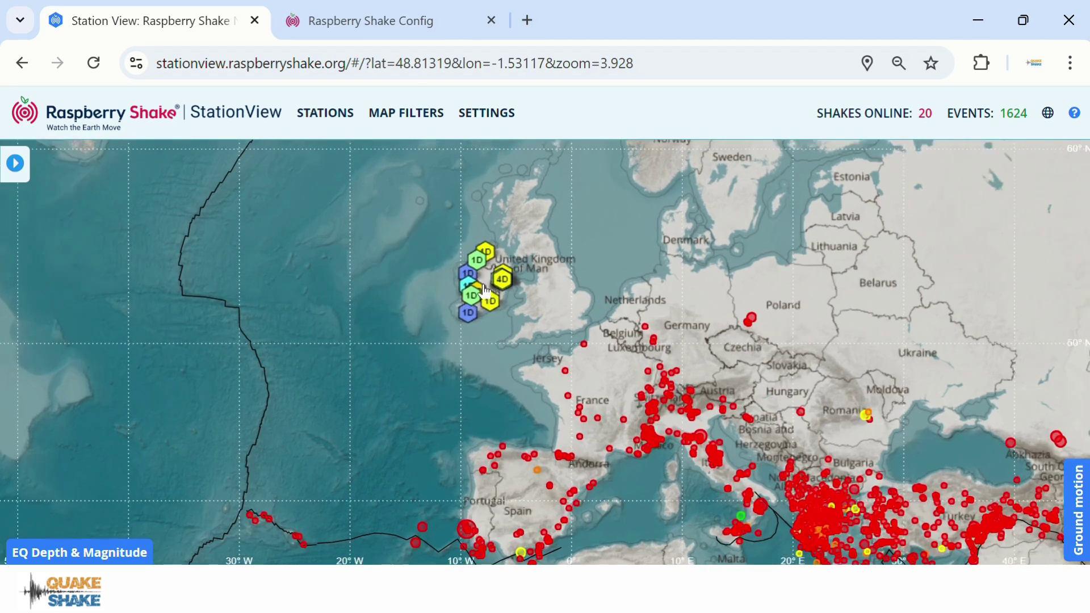
pyautogui.scroll(2, 487, 271)
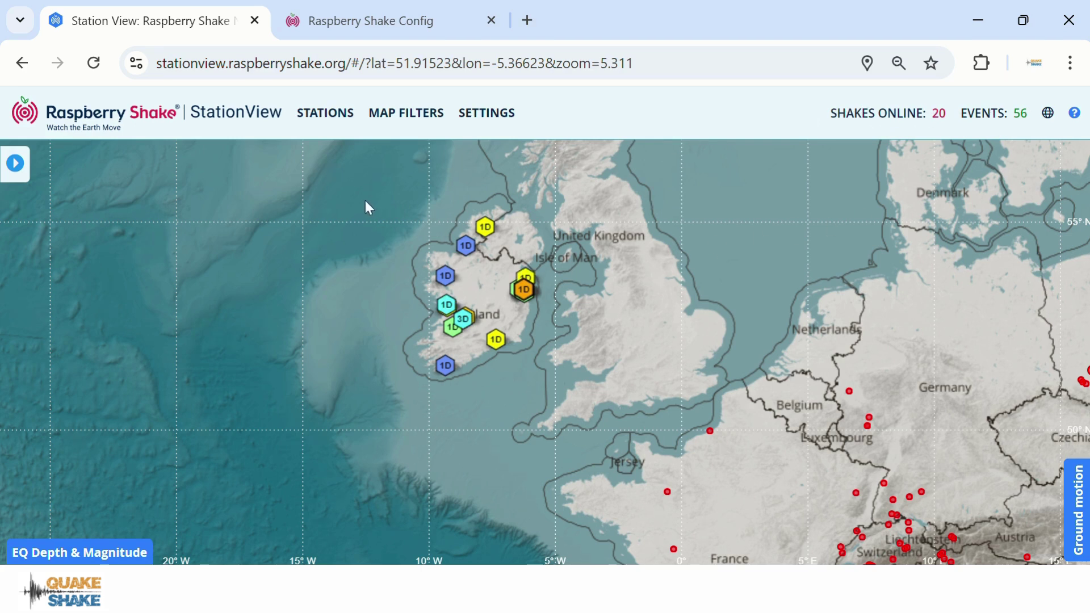
# - Look up the station name in the Raspberry Shake Config page and search StationView for R379E
pyautogui.click(355, 26)
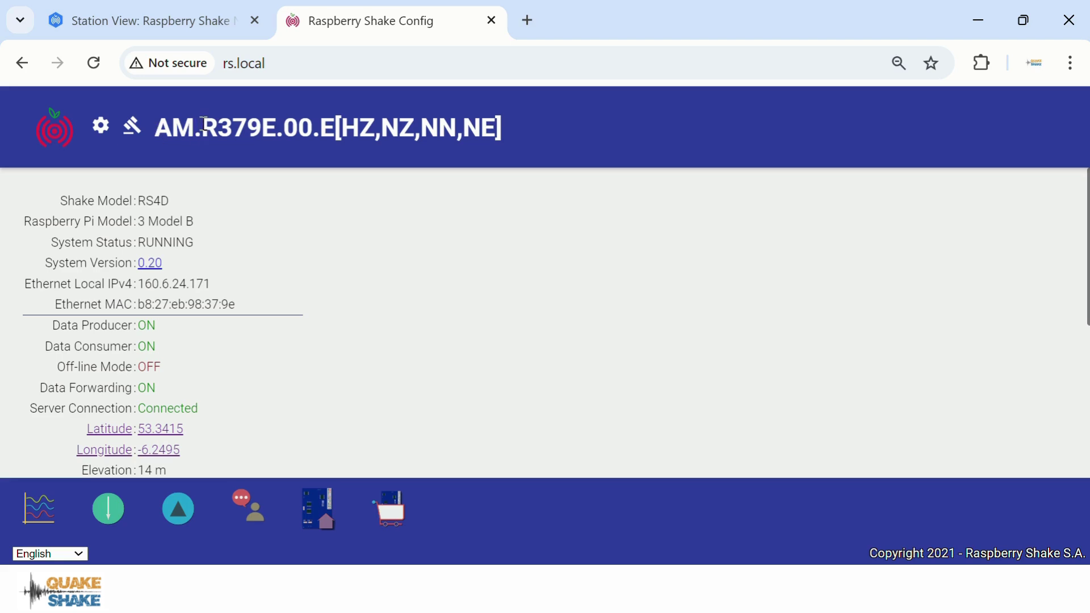
pyautogui.moveTo(205, 124); pyautogui.dragTo(275, 132)
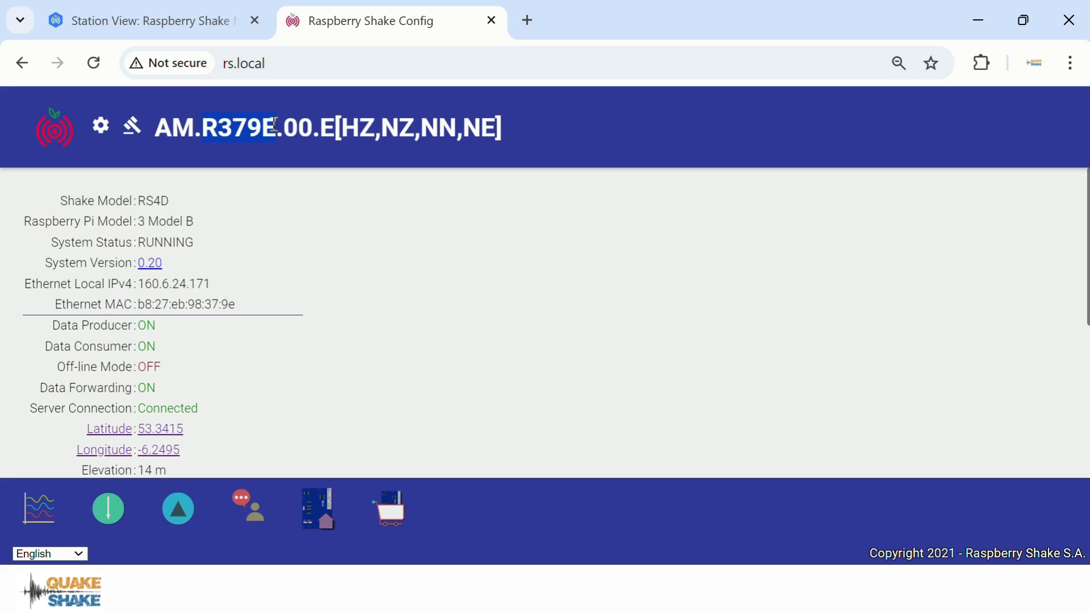
pyautogui.click(160, 12)
pyautogui.click(321, 116)
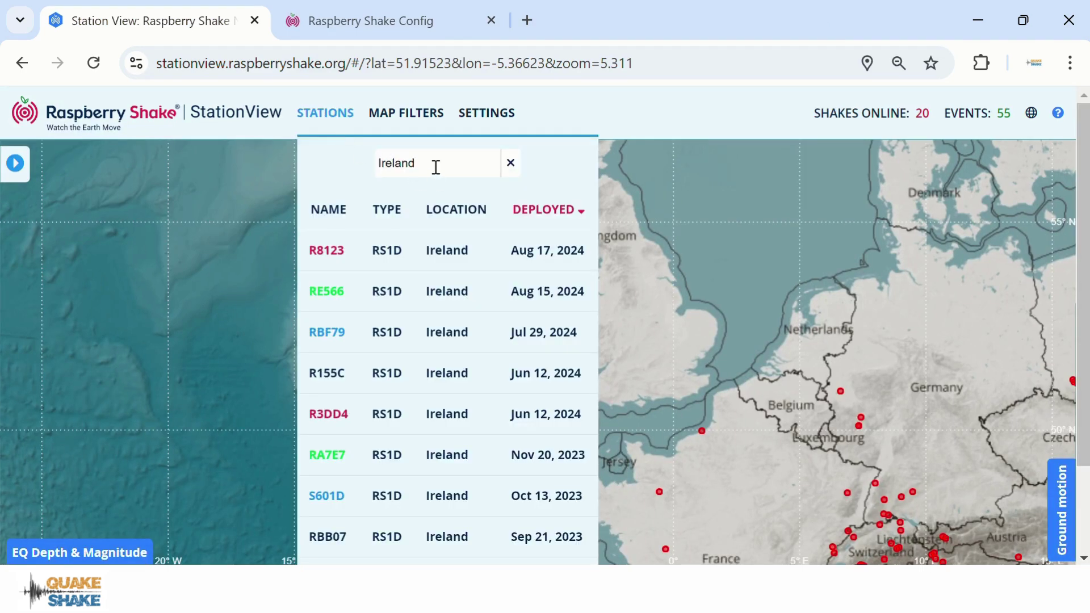
pyautogui.moveTo(435, 167); pyautogui.dragTo(356, 166)
pyautogui.press('BackSpace')
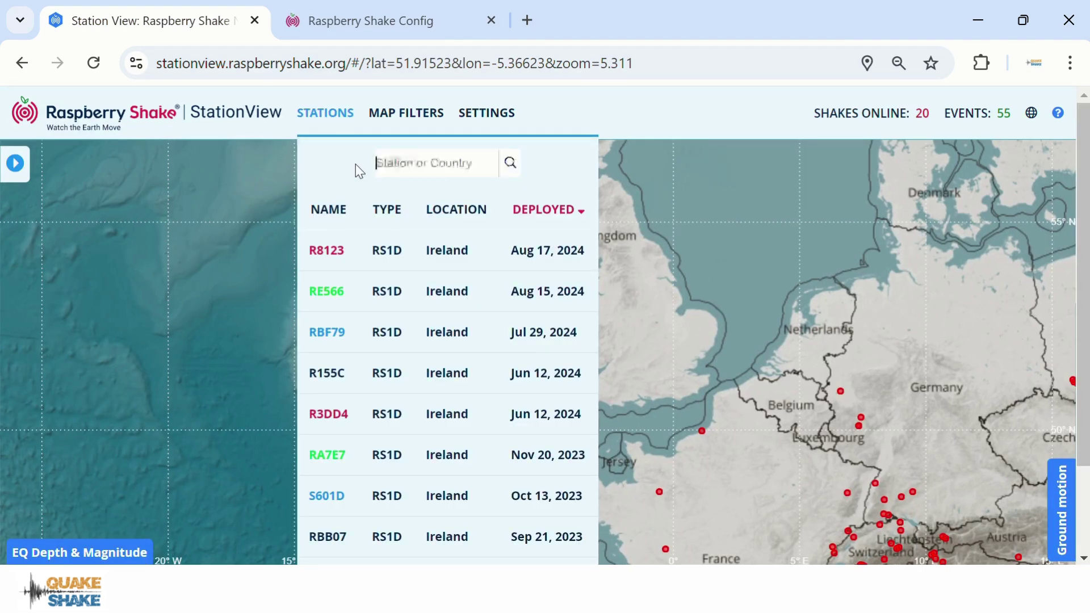
pyautogui.write('R379E')
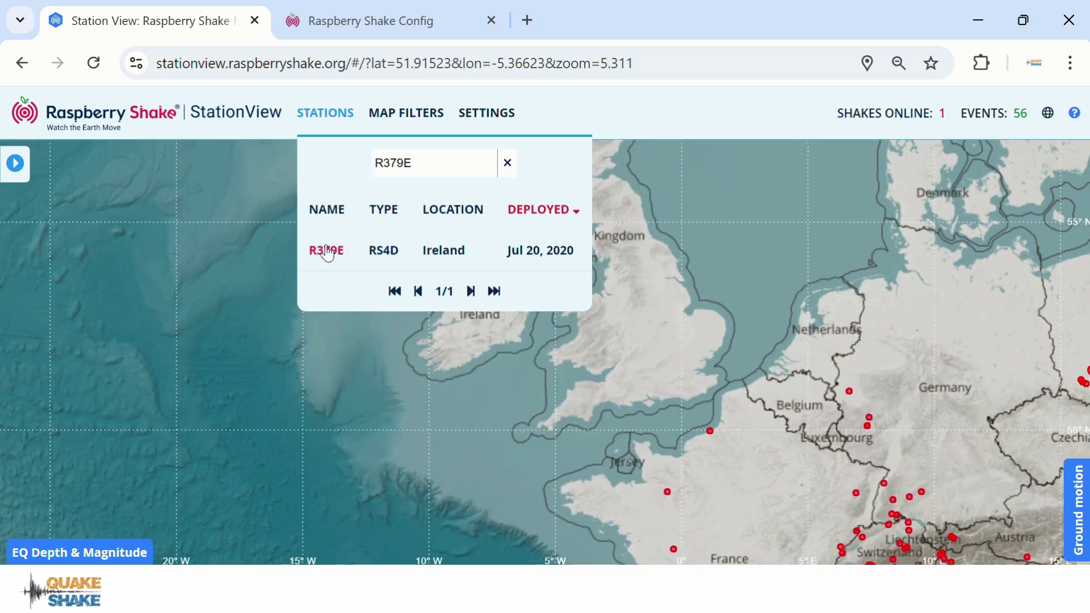
# - Open the details of station R379E and review its waveform, ground motion and additional data options
pyautogui.click(328, 251)
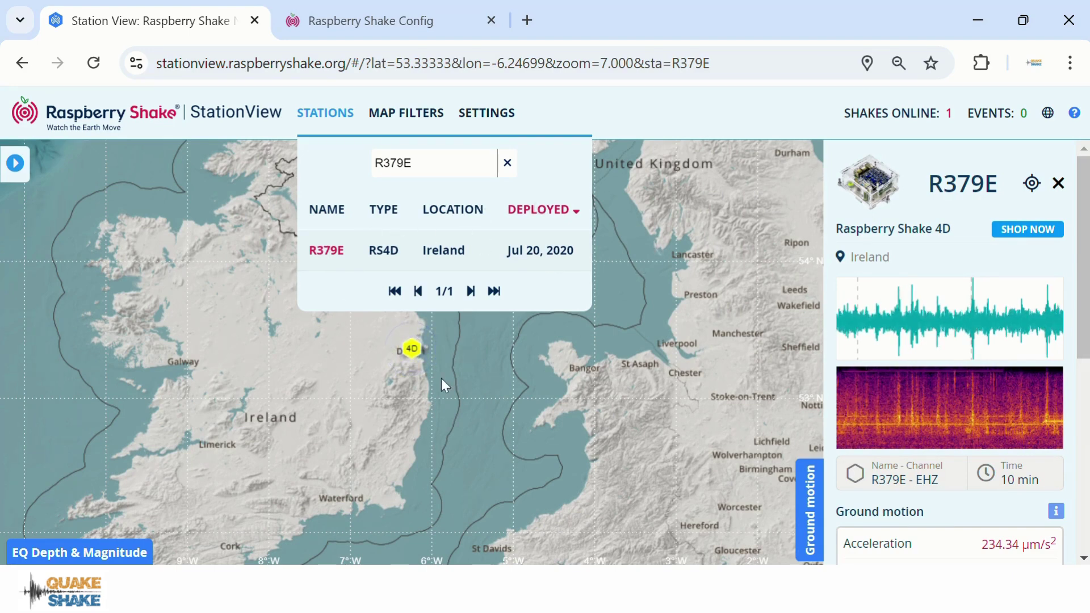
pyautogui.scroll(-4, 992, 340)
pyautogui.scroll(4, 972, 306)
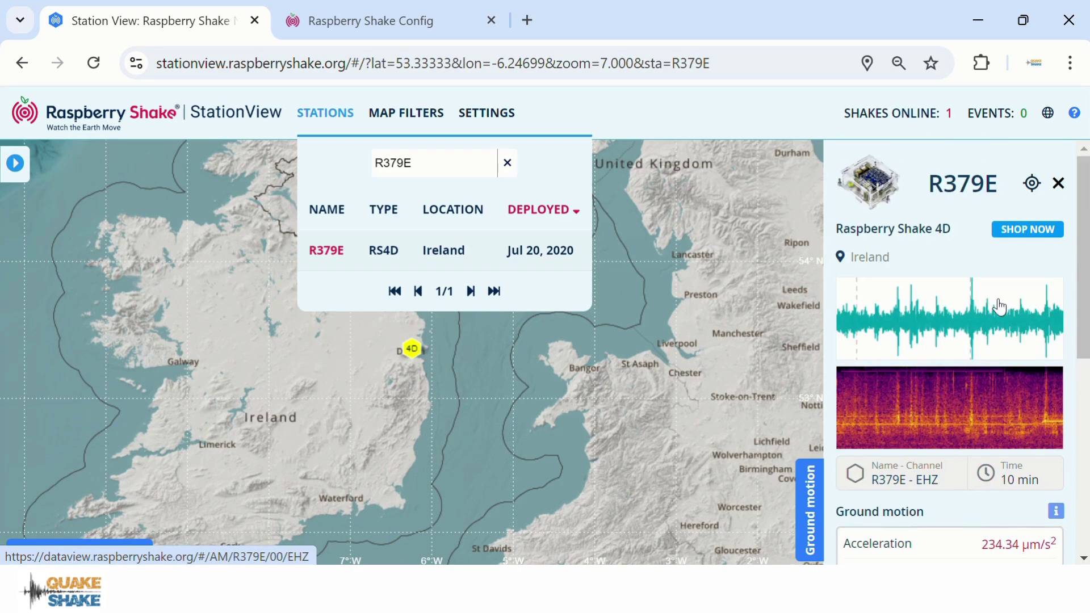
pyautogui.scroll(-5, 959, 312)
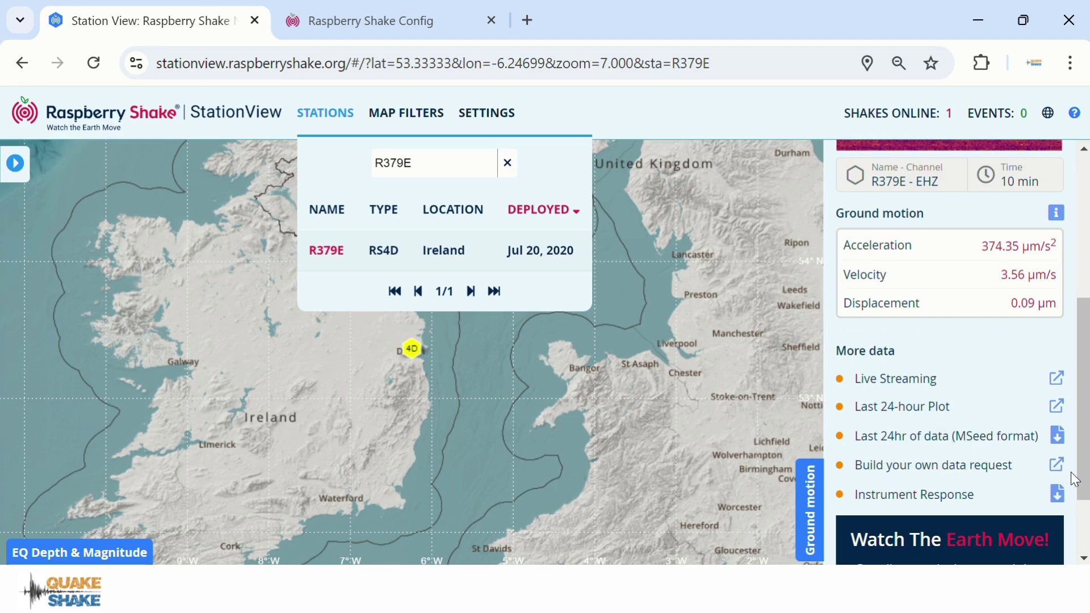
# - Open R379E's live streaming data in DataView and enlarge the helicorder signal around 03:47:30 UTC
pyautogui.click(1054, 378)
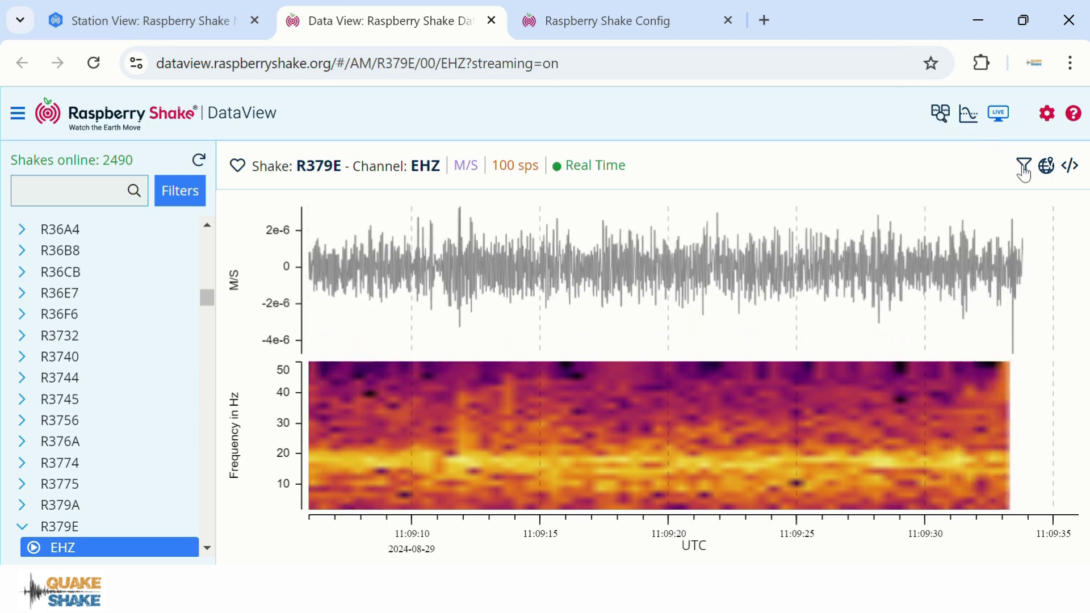
pyautogui.click(968, 115)
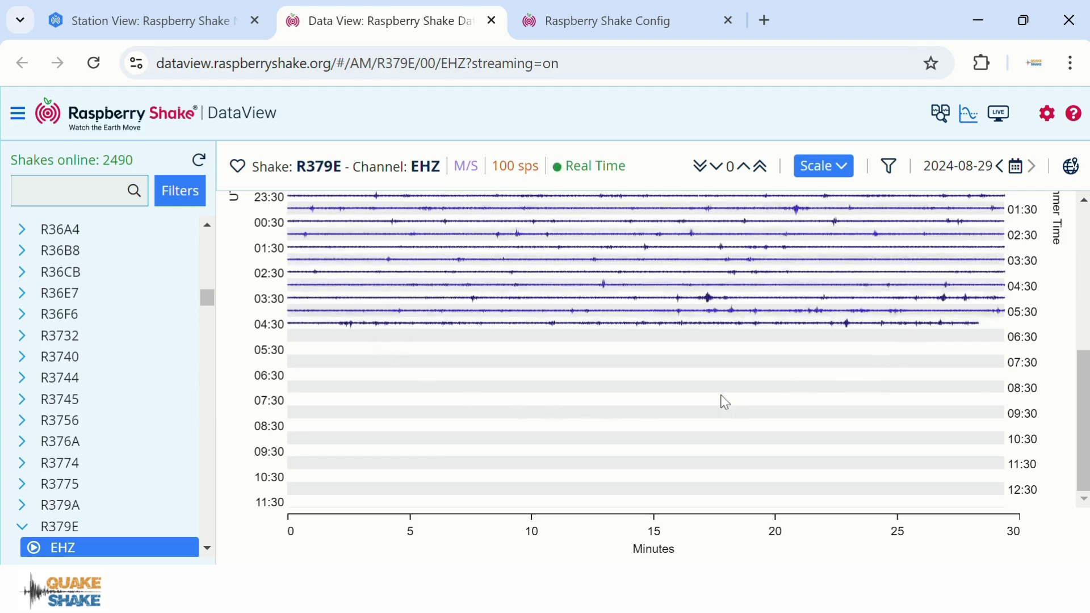
pyautogui.click(706, 302)
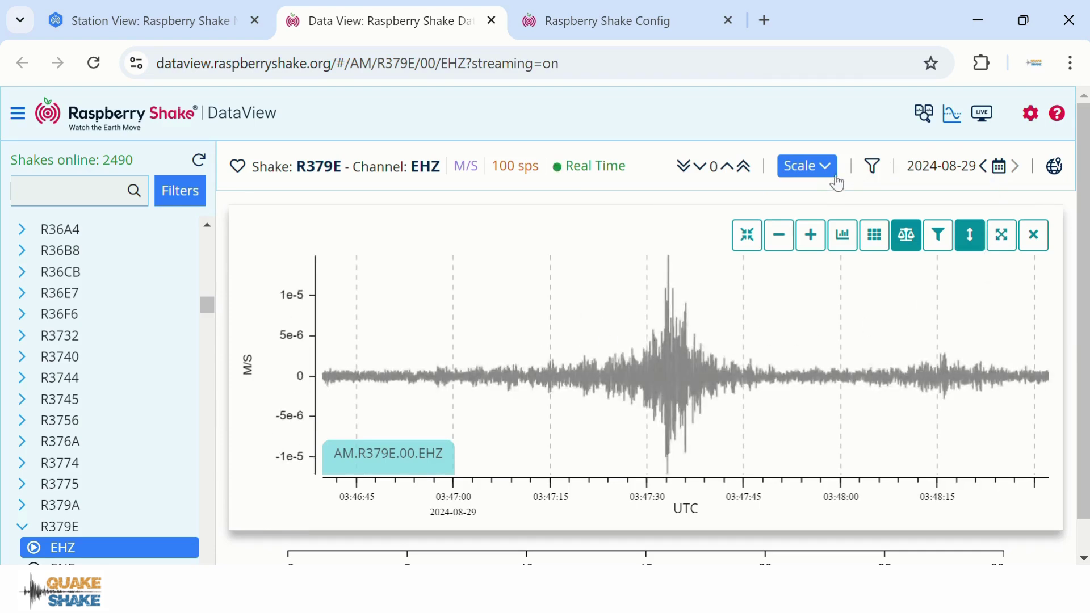
# - View the available helicorder filter presets and corner frequency settings, and cancel without applying a filter
pyautogui.click(873, 167)
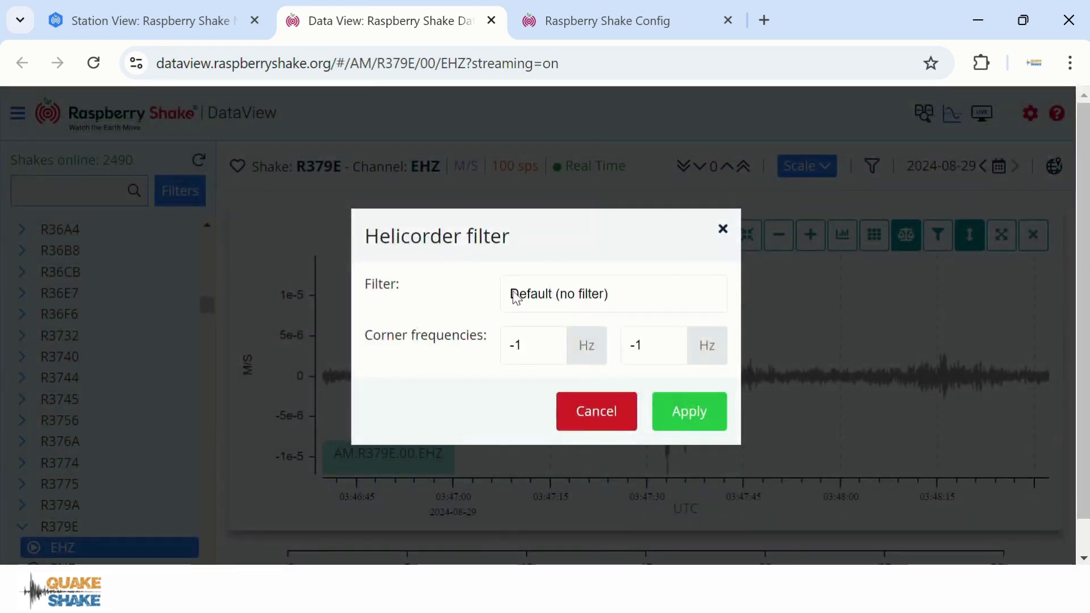
pyautogui.click(646, 295)
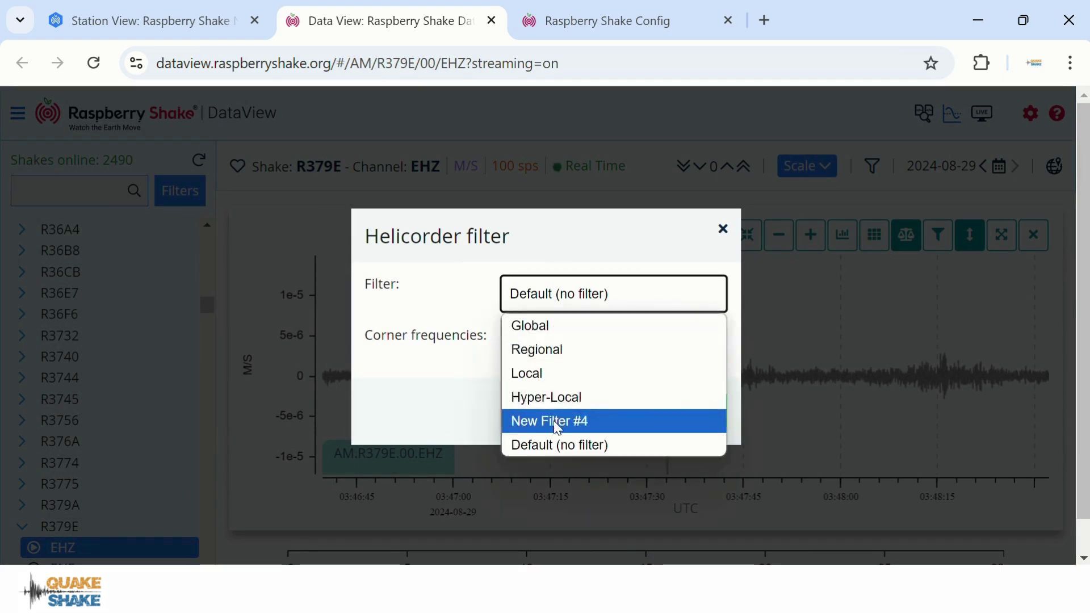
pyautogui.click(465, 396)
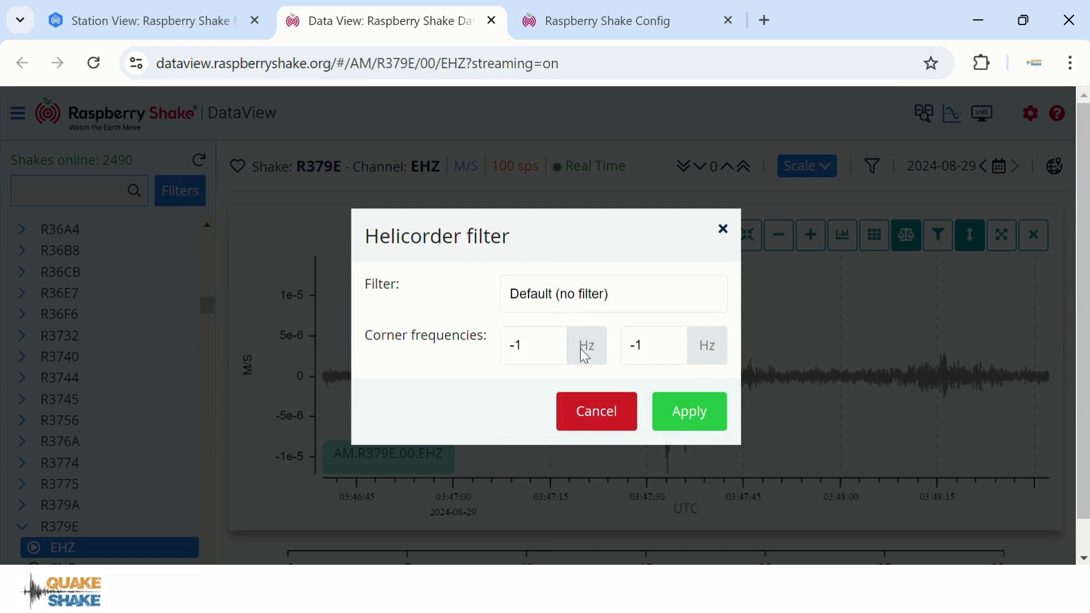
pyautogui.click(603, 420)
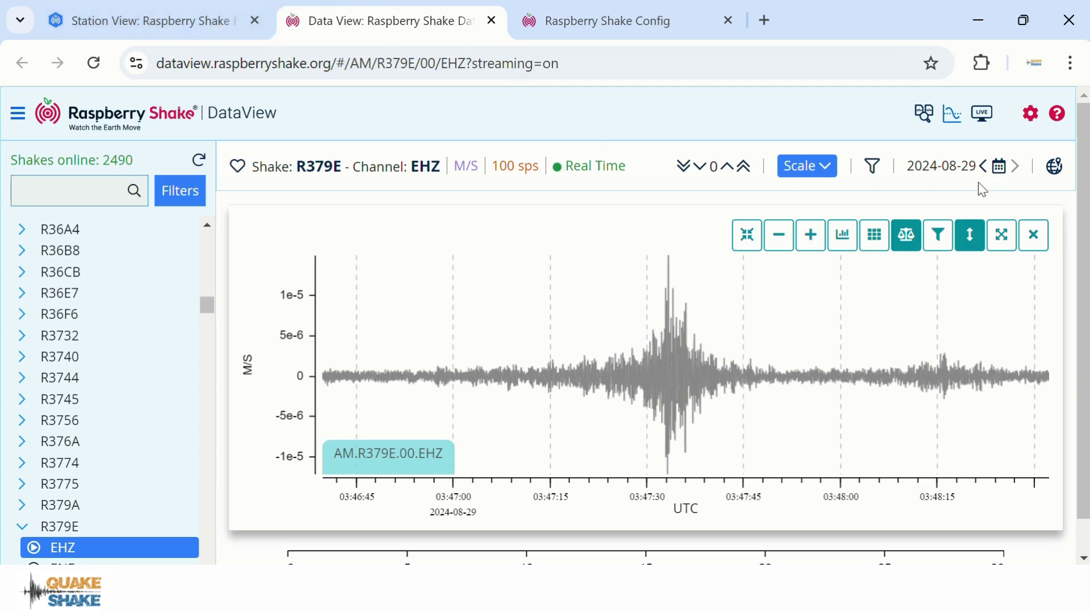
# - Load the EHZ helicorder data of station R379E for 12 June 2024
pyautogui.click(998, 170)
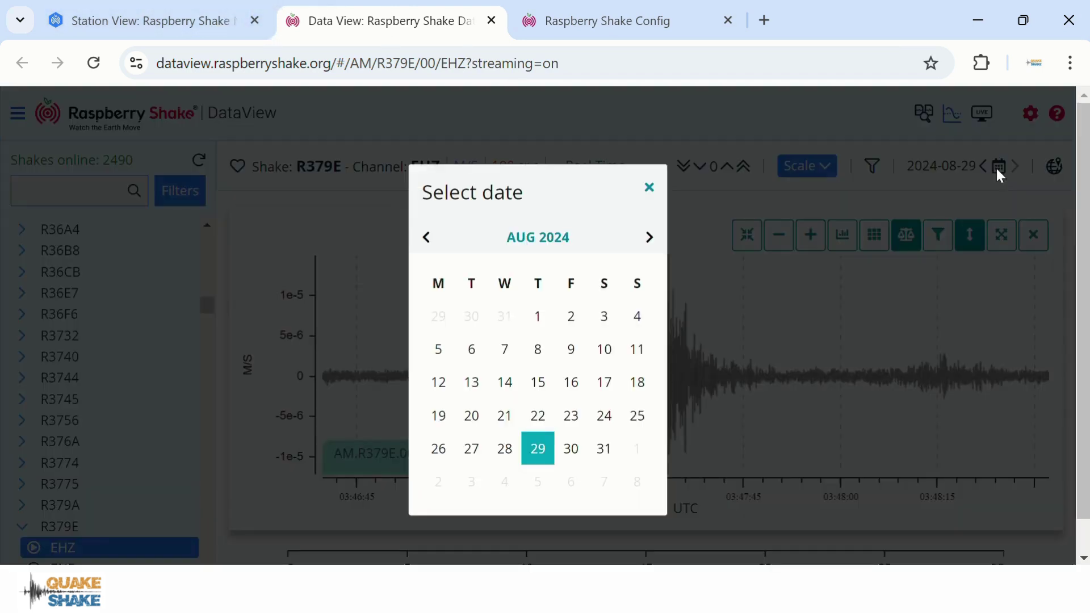
pyautogui.click(426, 237)
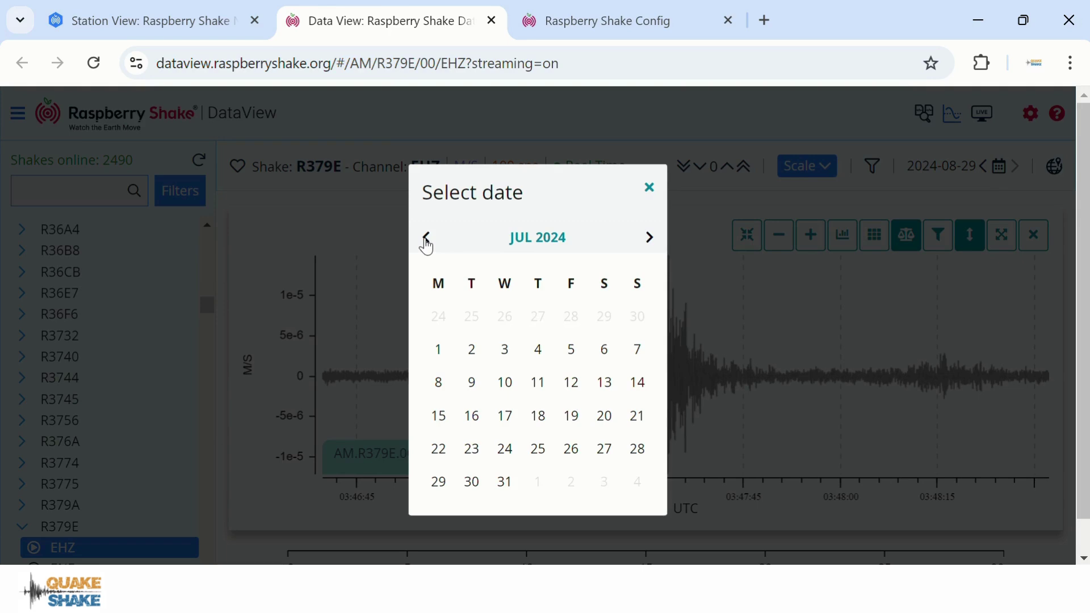
pyautogui.click(427, 237)
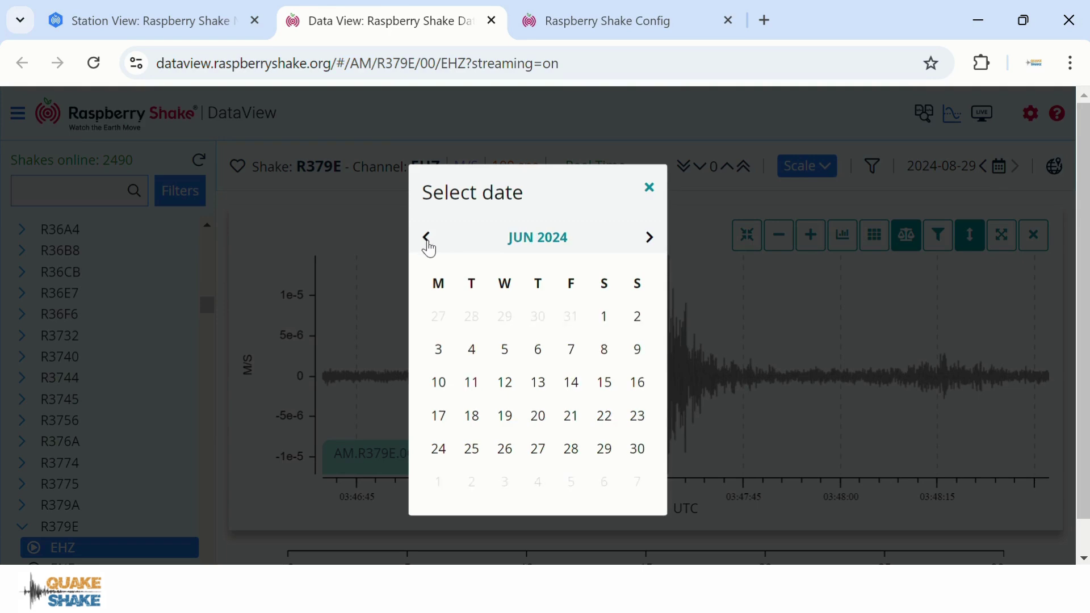
pyautogui.click(504, 382)
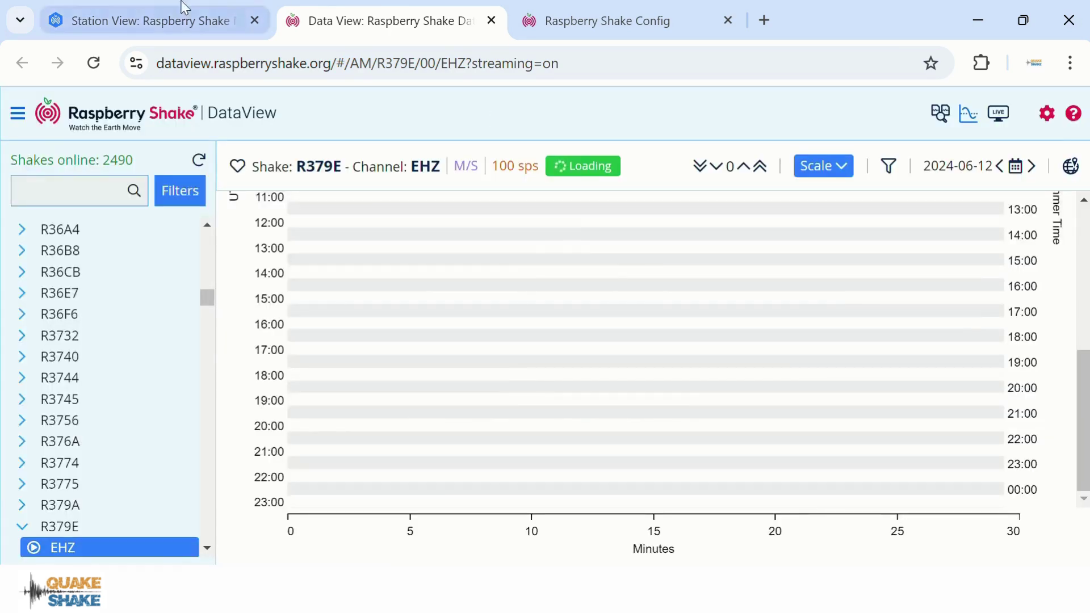
# - Switch to StationView, clear the R379E station search, close the station list and show the stations across Ireland and the United Kingdom
pyautogui.click(147, 21)
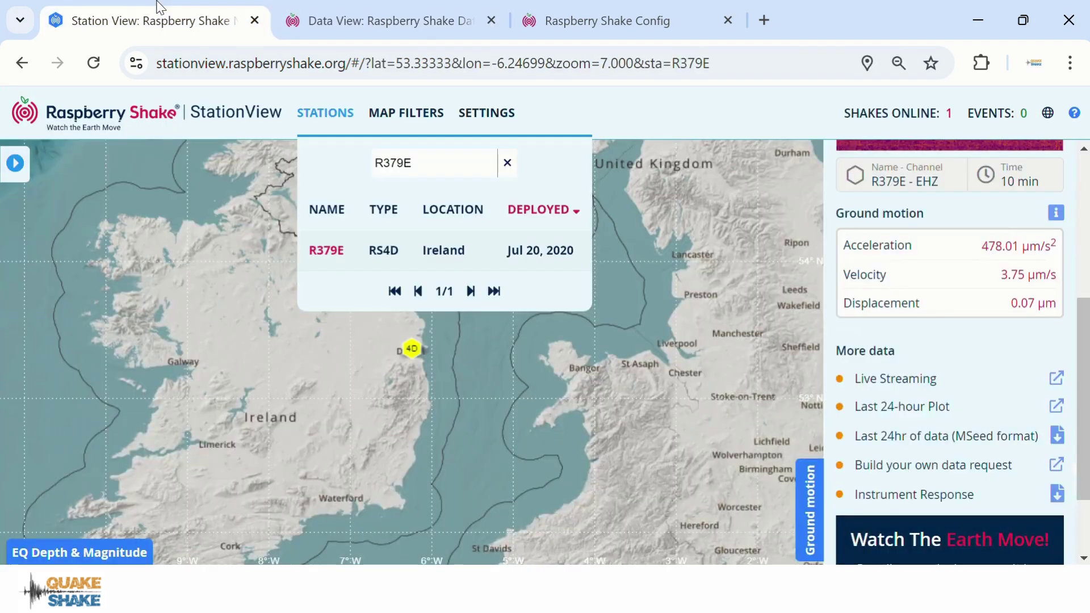
pyautogui.click(508, 165)
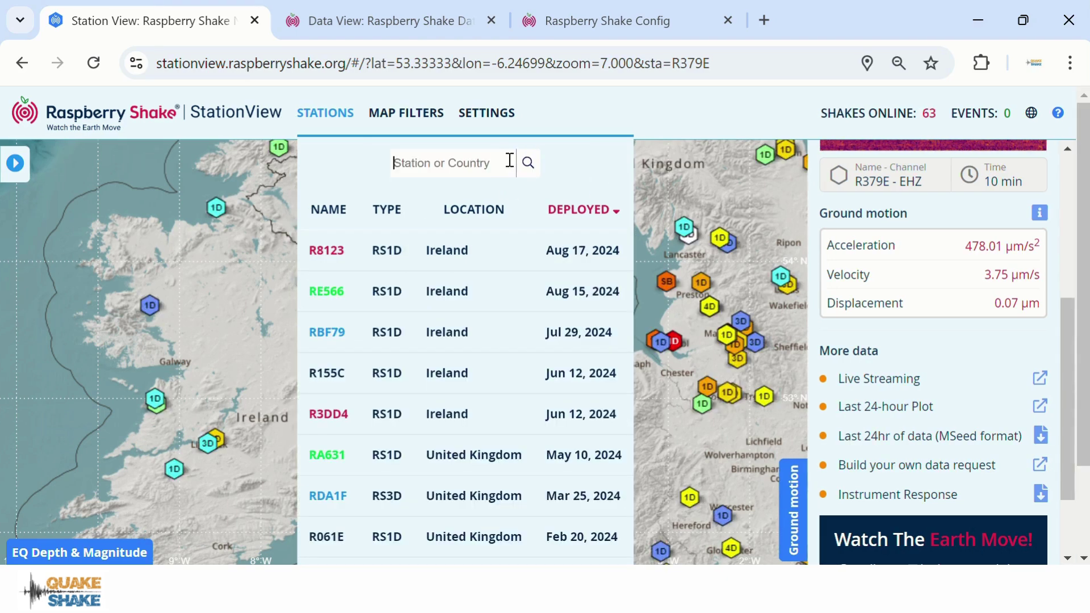
pyautogui.click(215, 286)
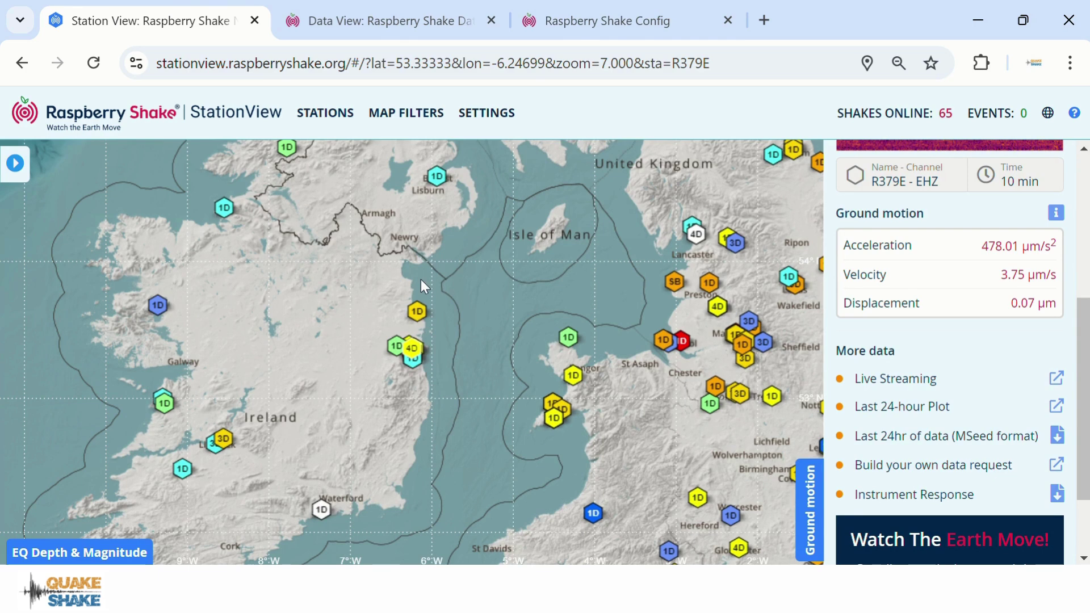
pyautogui.scroll(-2, 421, 279)
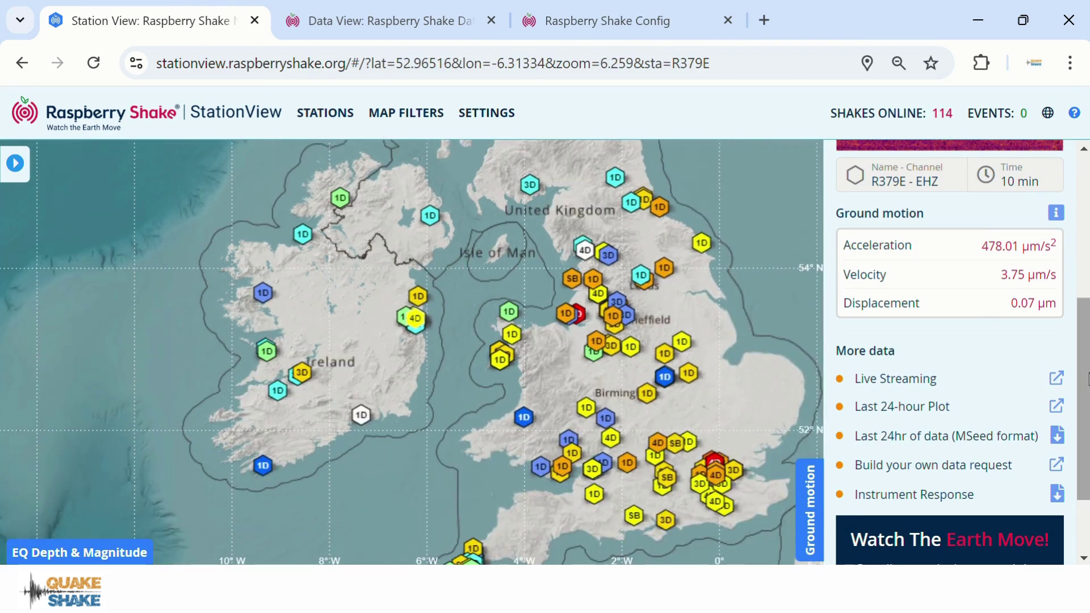
pyautogui.scroll(5, 1070, 352)
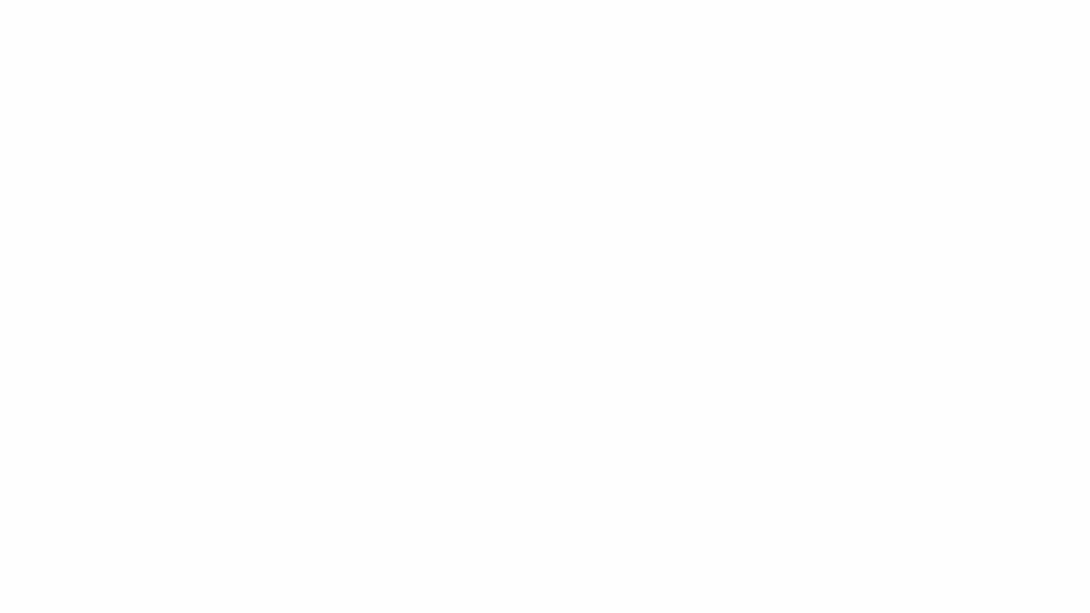